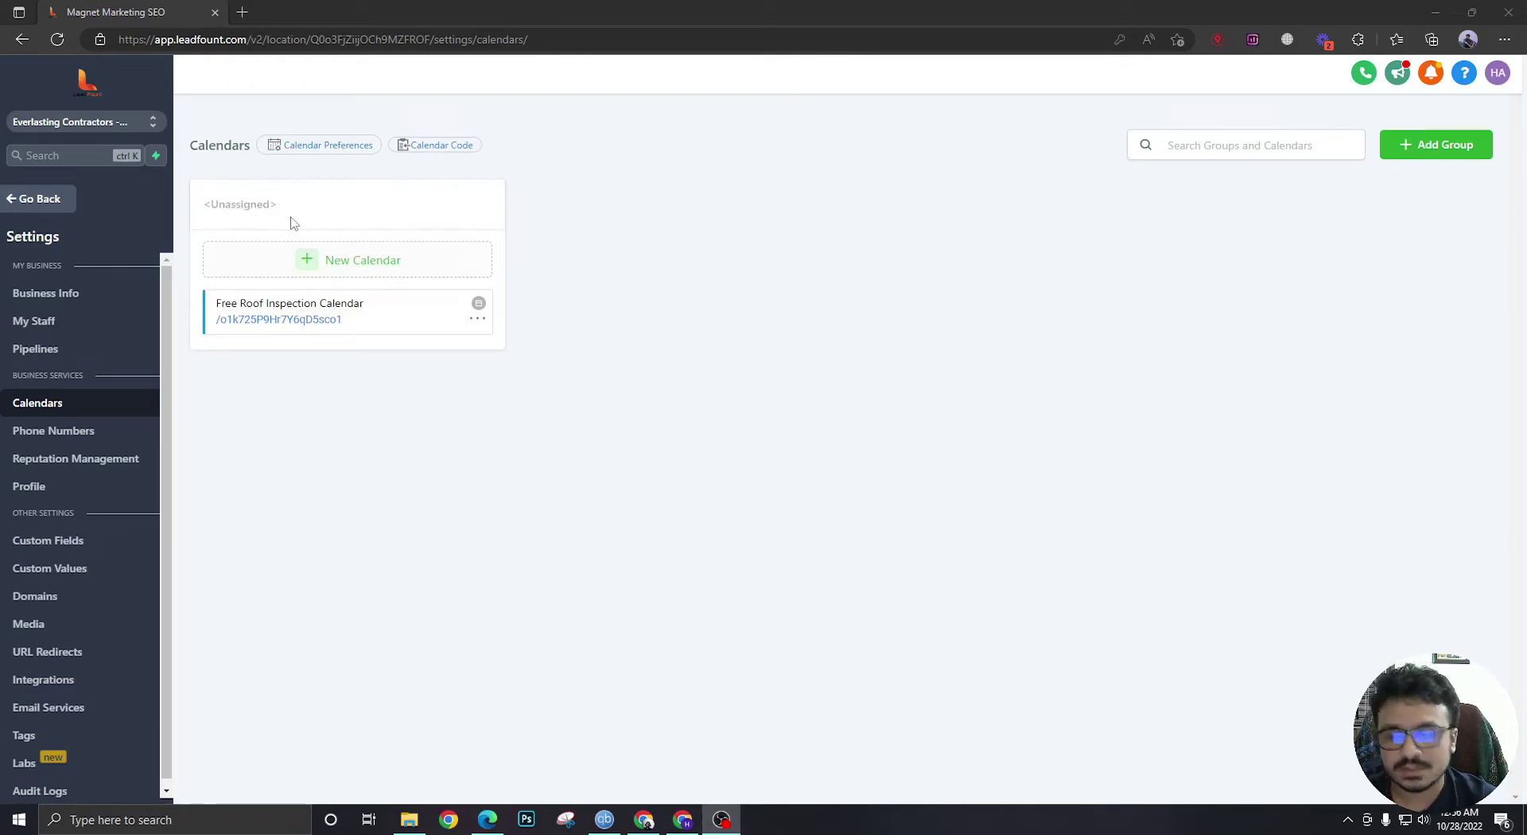
# Preview the Free Roof Inspection Calendar's public booking page in a new tab.
pyautogui.click(320, 320)
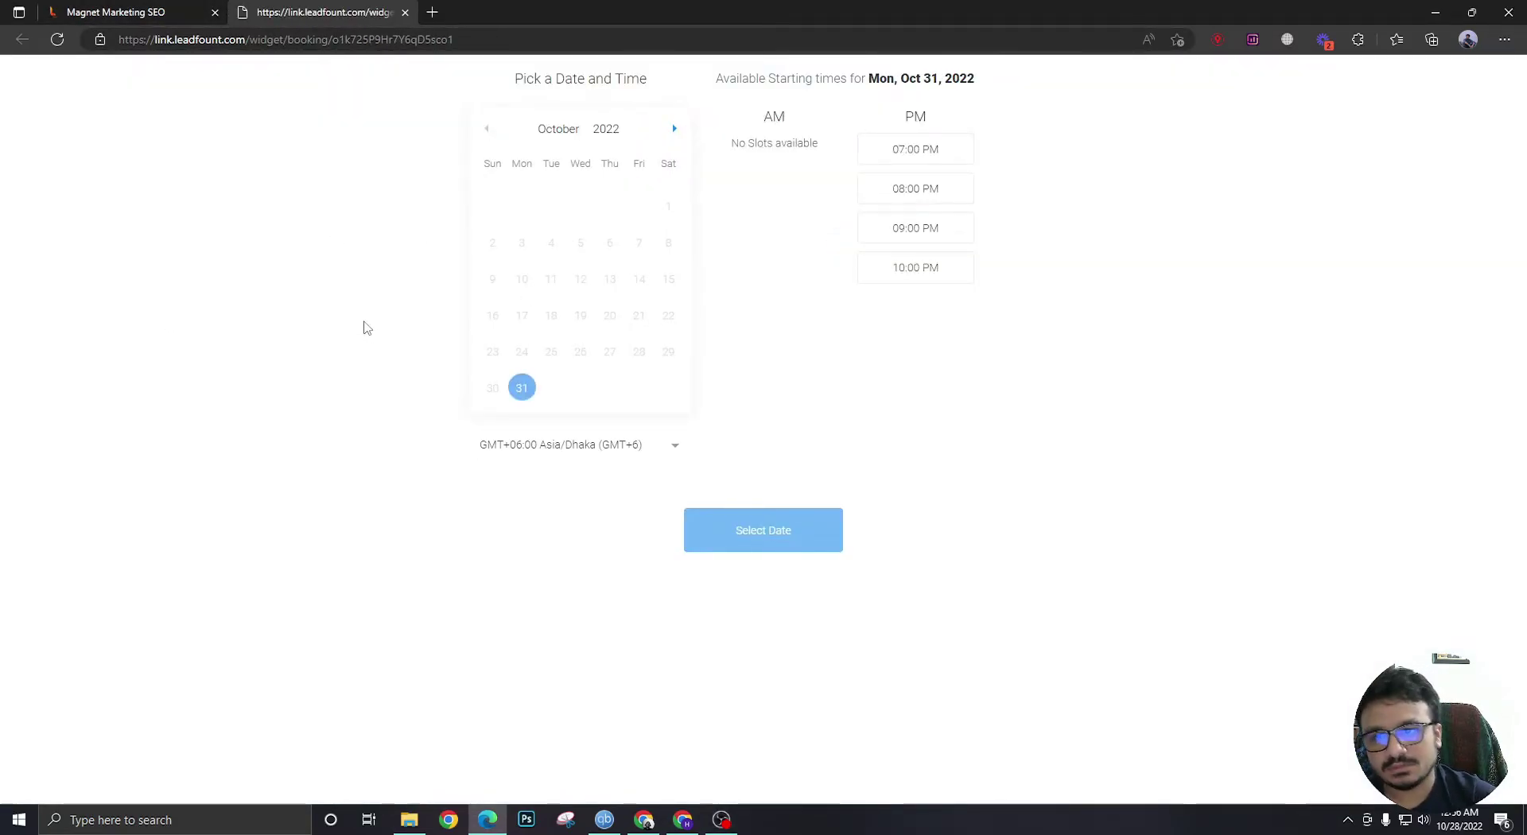
pyautogui.click(131, 11)
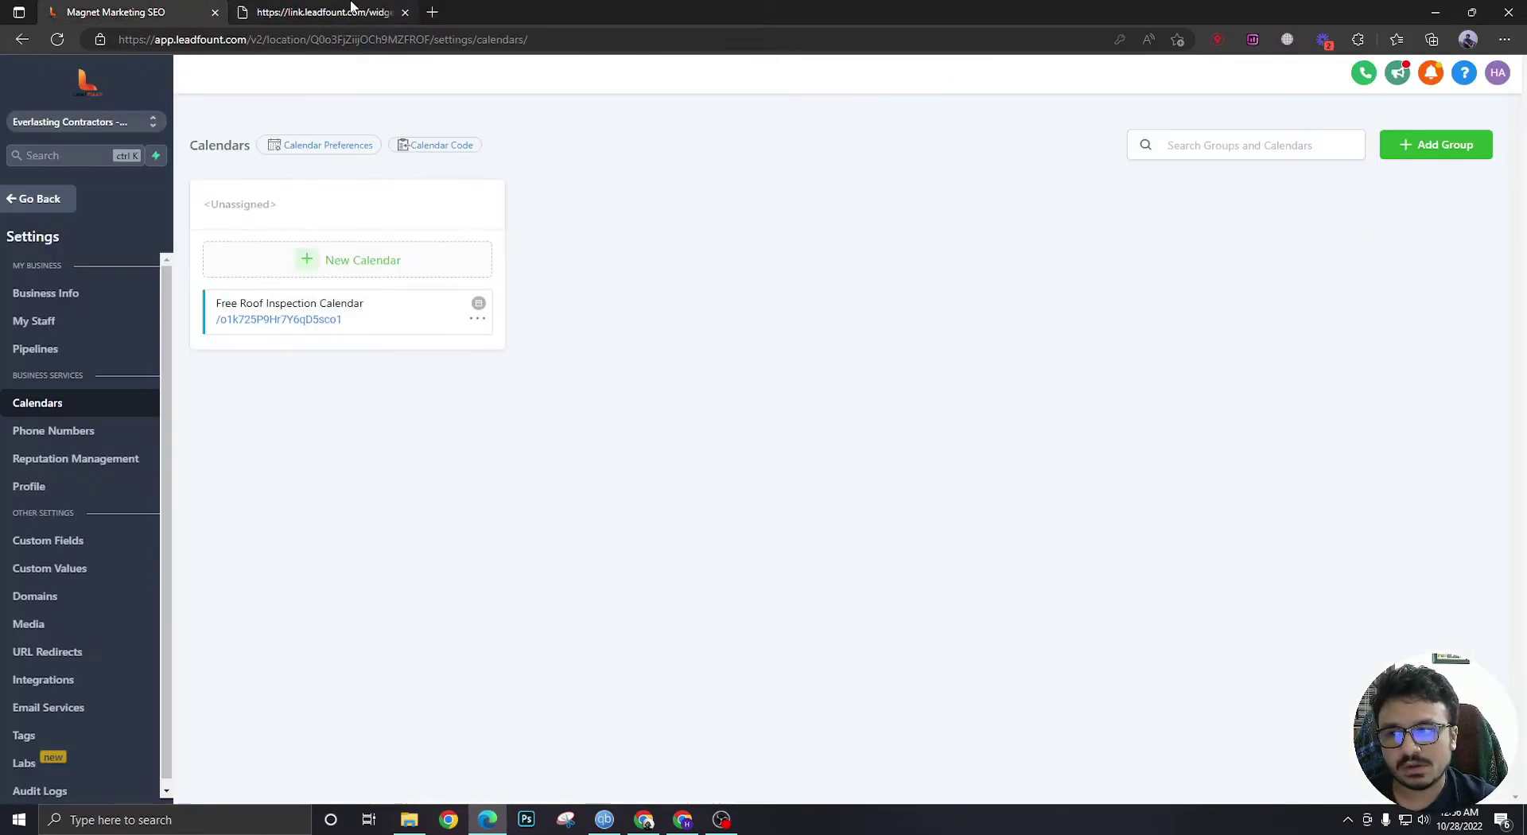
pyautogui.click(477, 319)
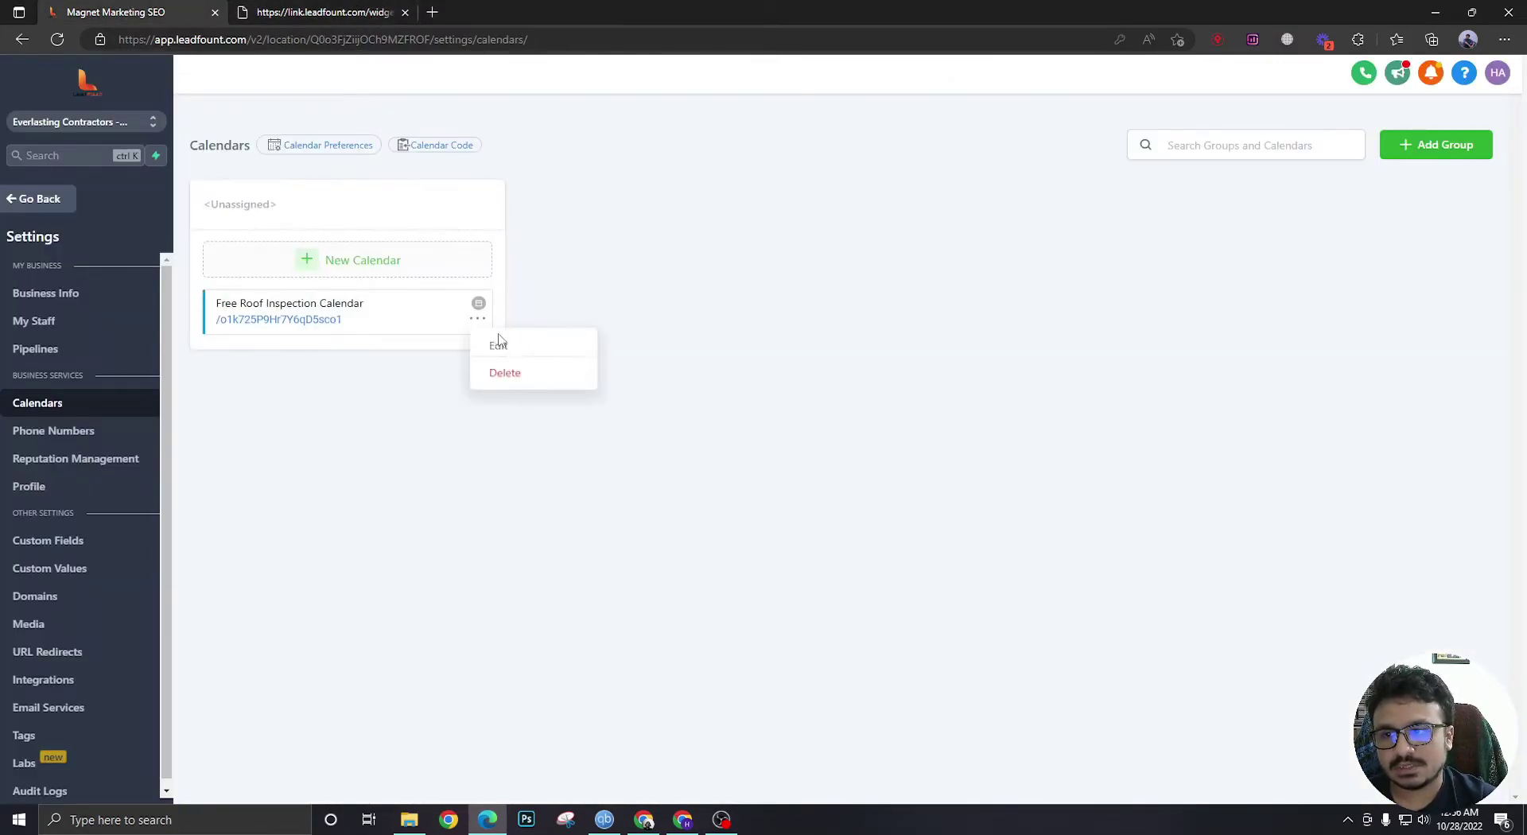
pyautogui.click(499, 342)
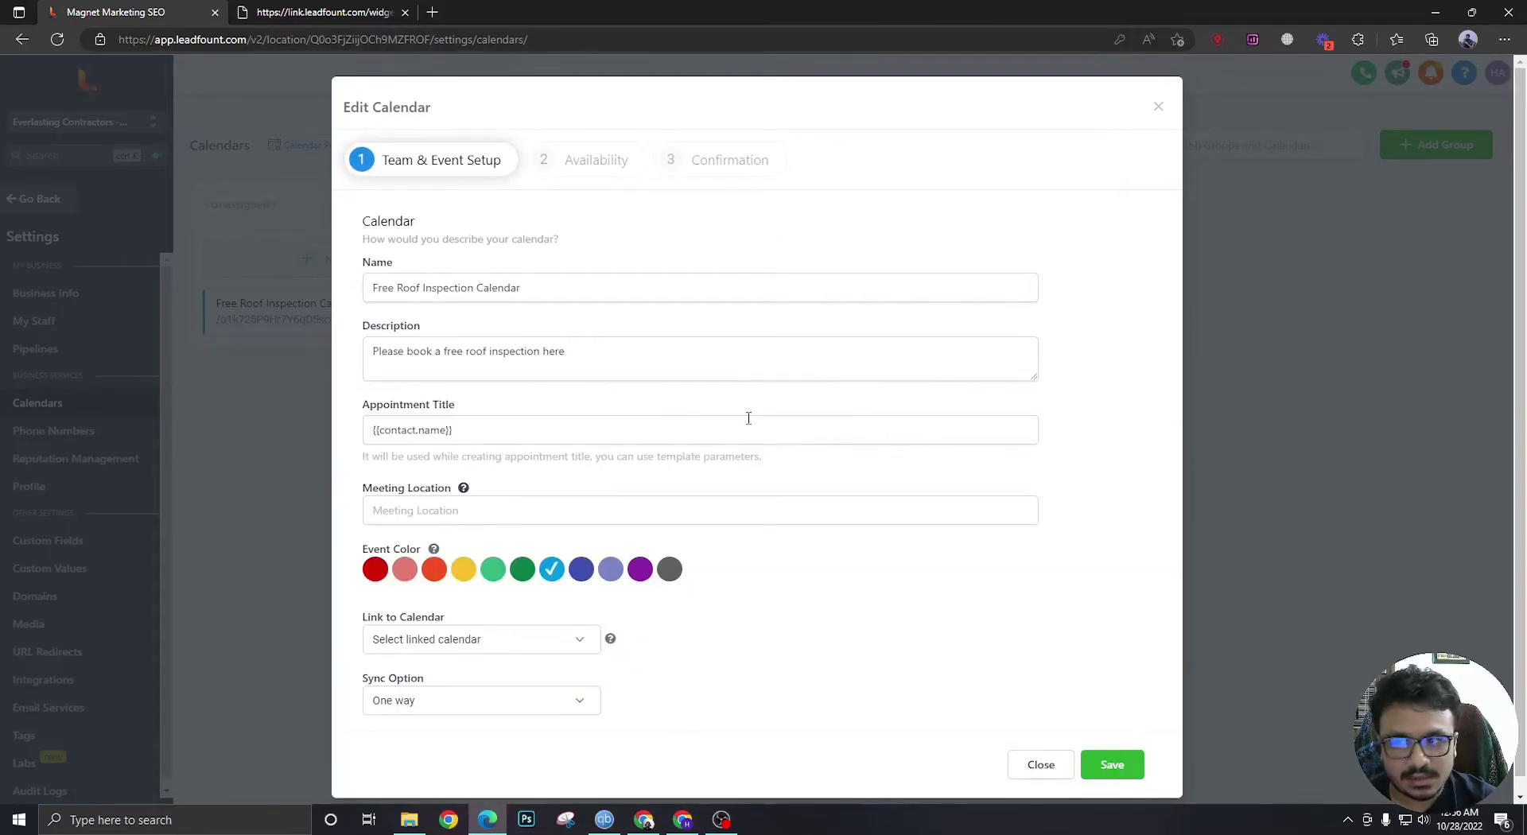
pyautogui.scroll(-1, 748, 418)
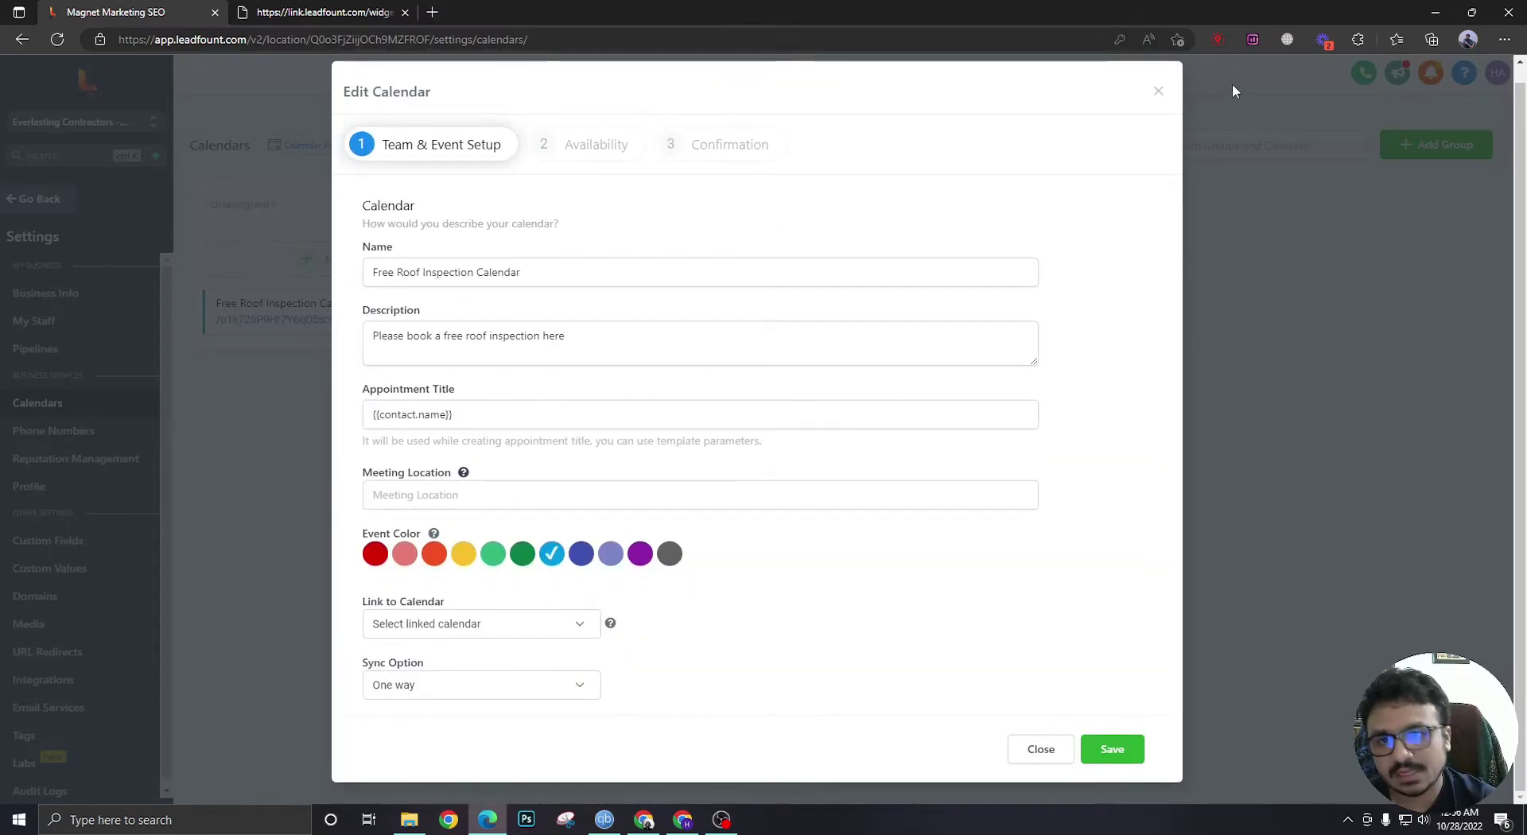
pyautogui.click(1159, 92)
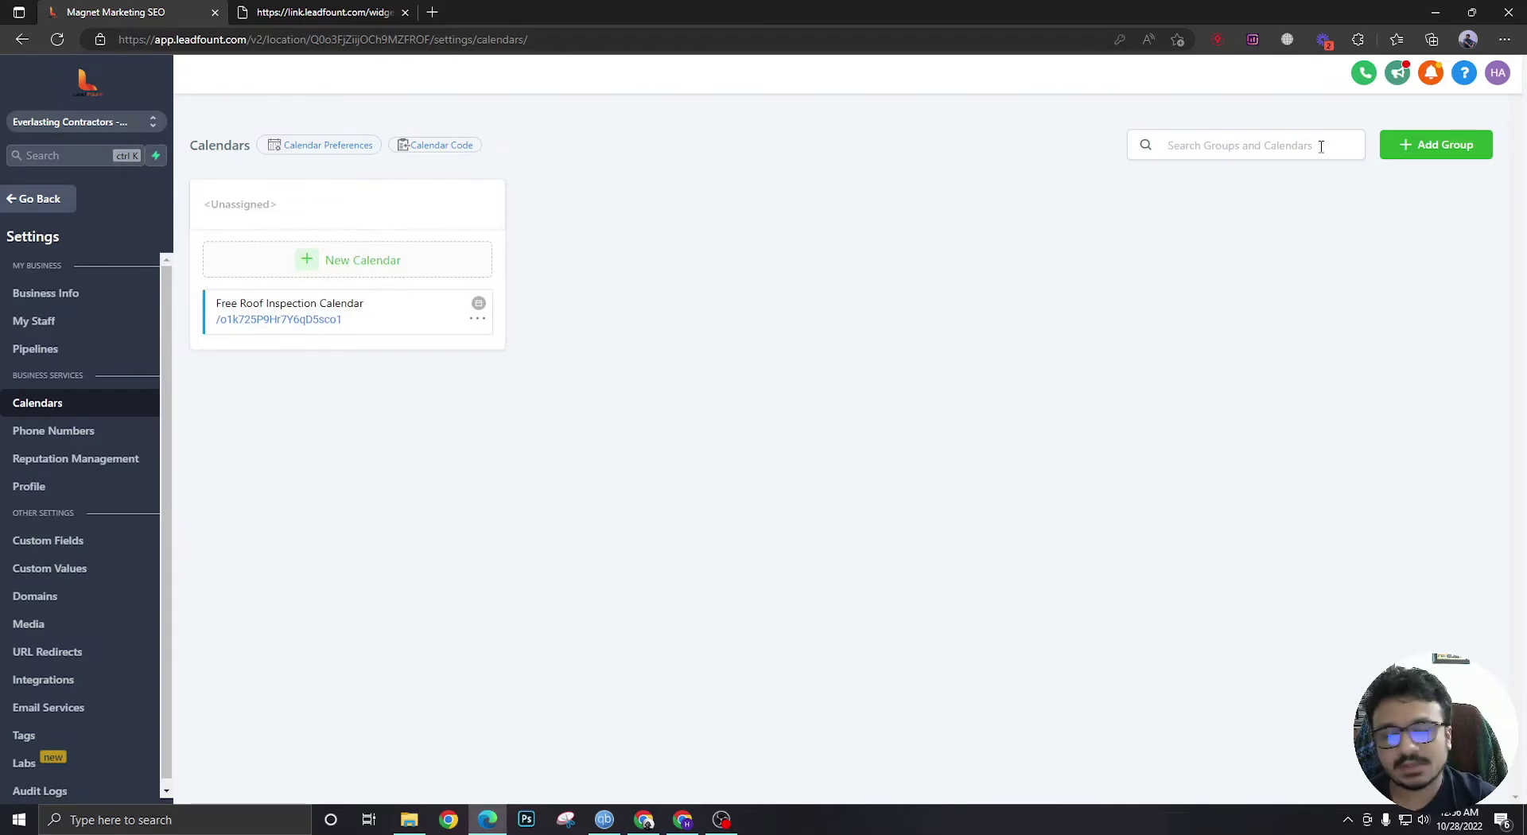
pyautogui.click(36, 323)
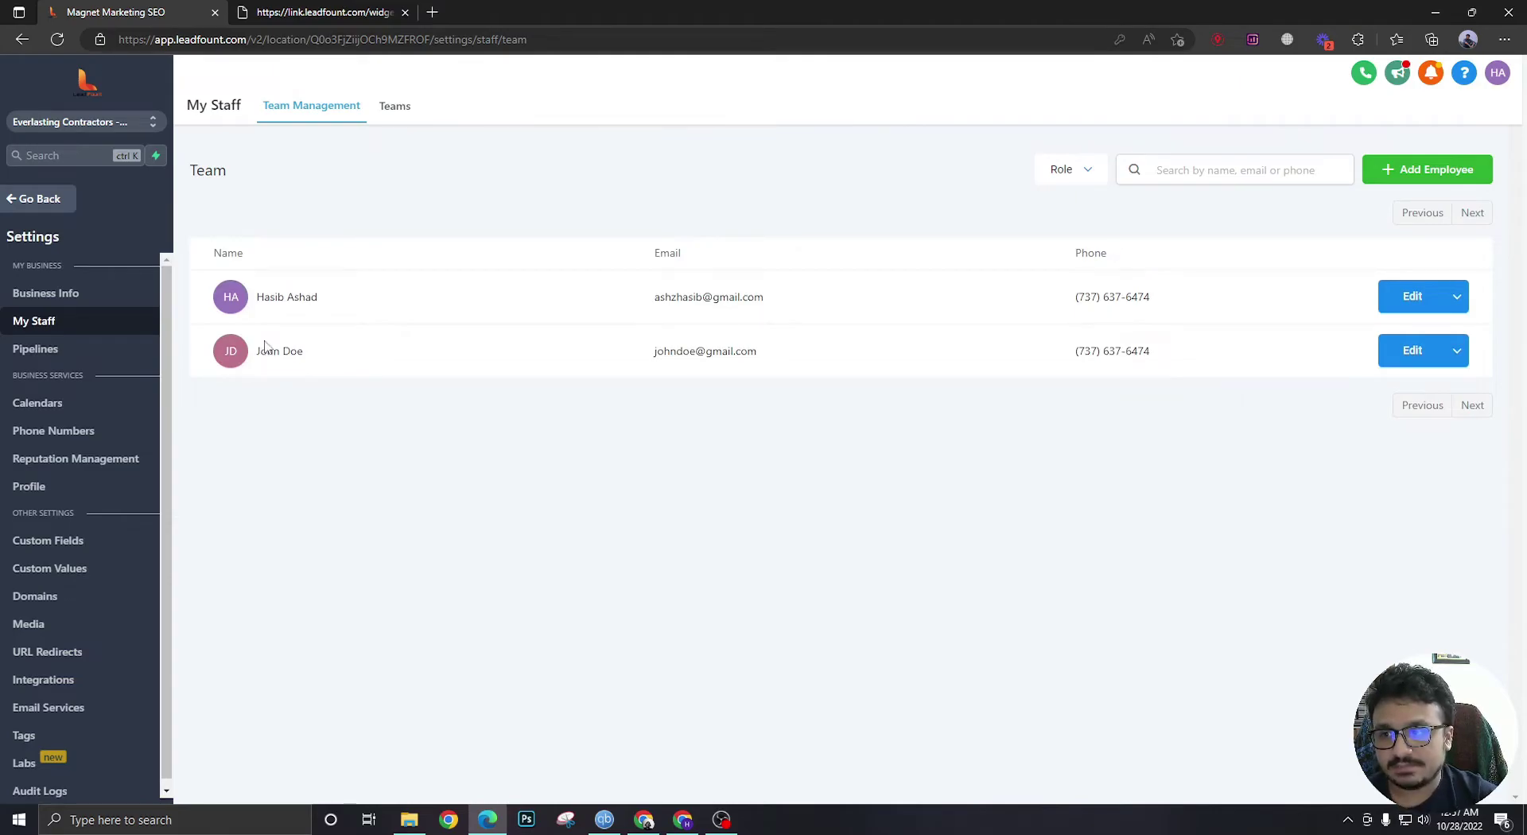
pyautogui.click(37, 405)
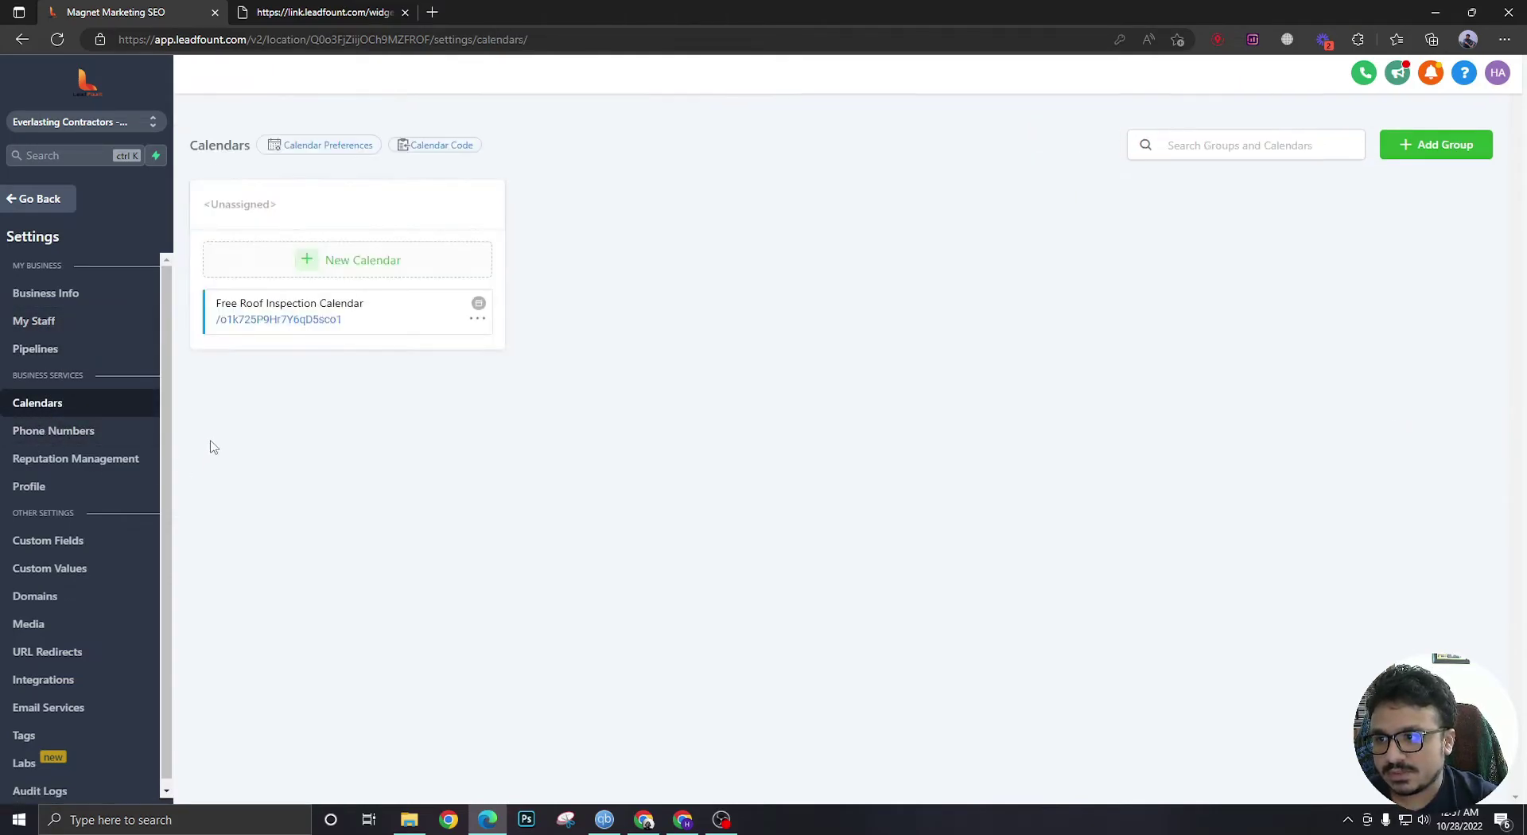
# Create the 'Roof Replacement Discussion' group with slug roof-replacement-dis and a 'Book Your Roof Replacement Discussion' description.
pyautogui.click(1406, 159)
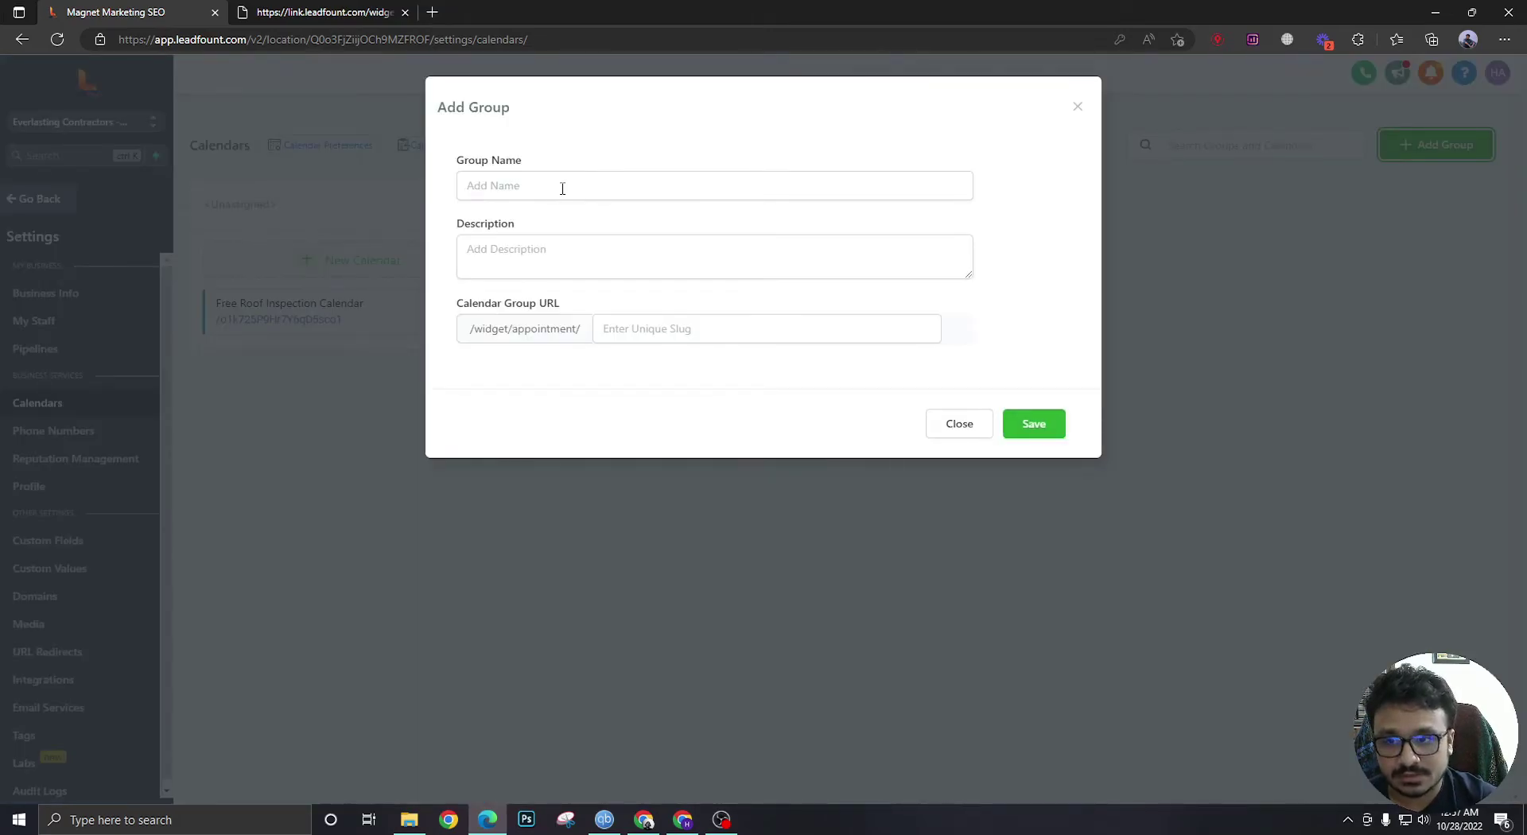
pyautogui.click(564, 191)
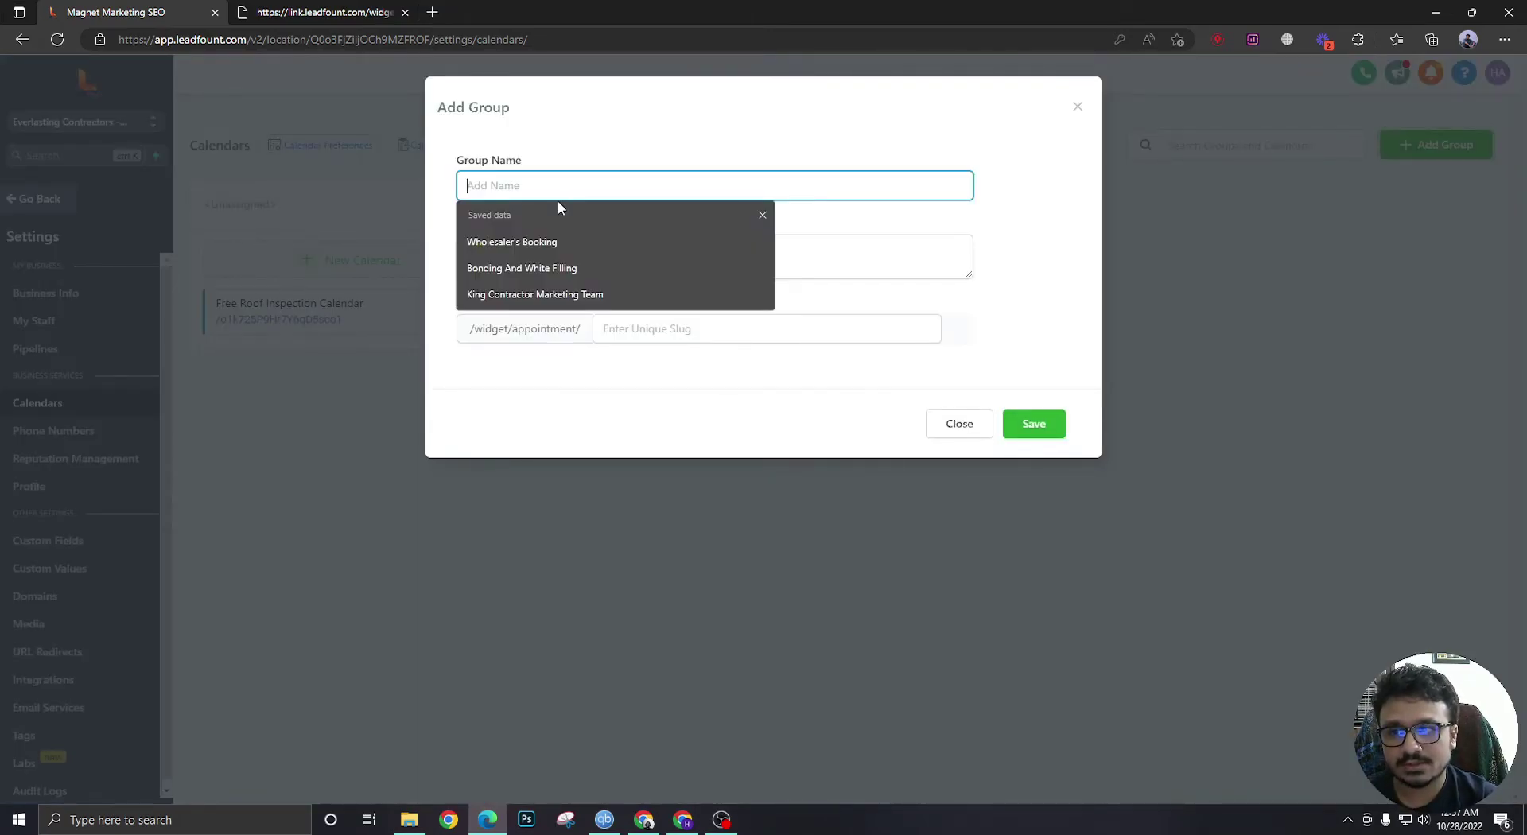
pyautogui.write('Roof ')
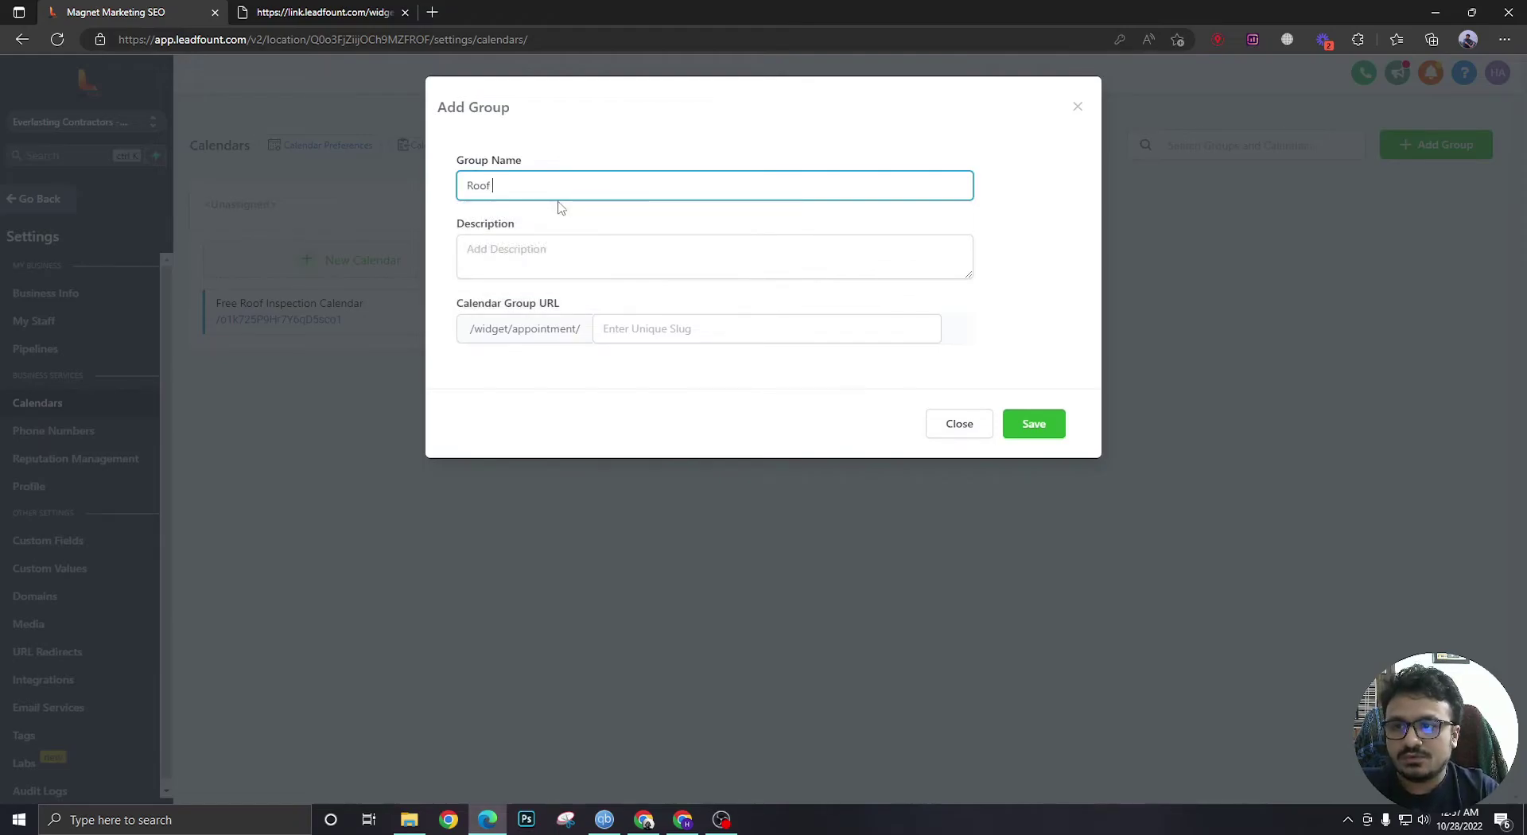
pyautogui.write('Replace')
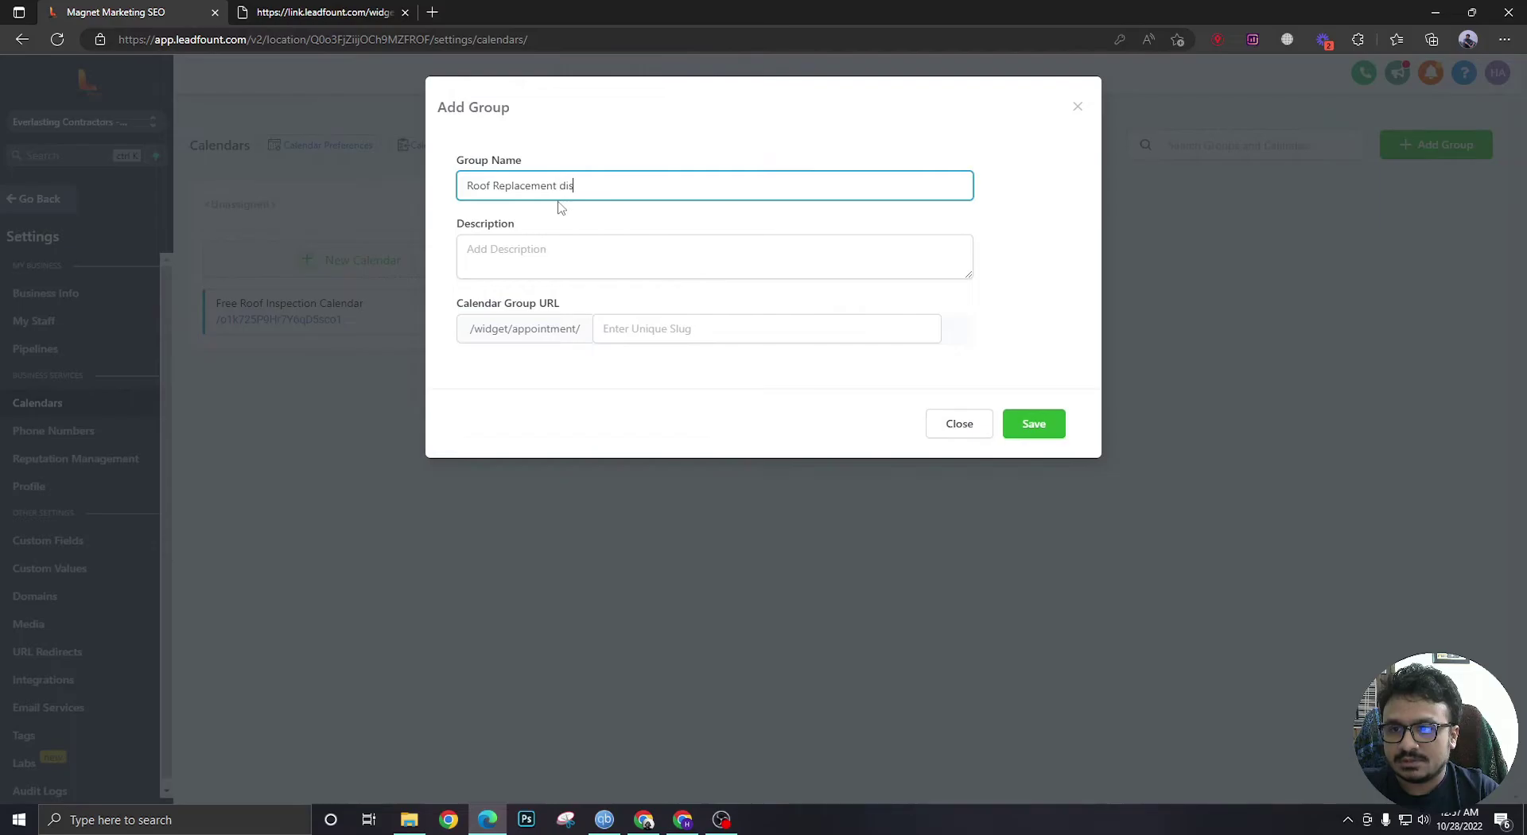
pyautogui.write('ment')
pyautogui.write('Discussion')
pyautogui.click(655, 326)
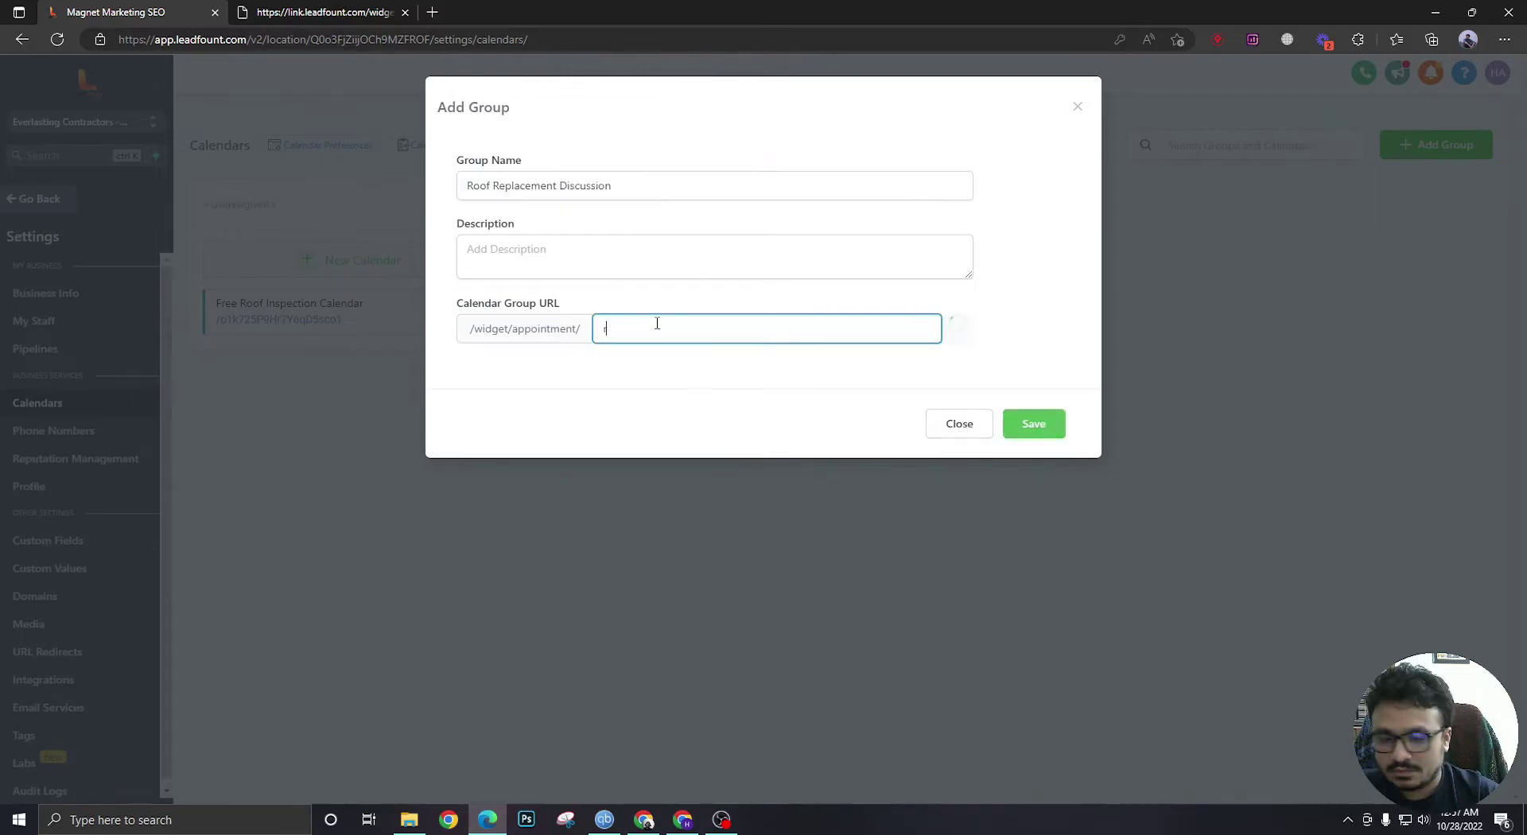
pyautogui.write('roof-re')
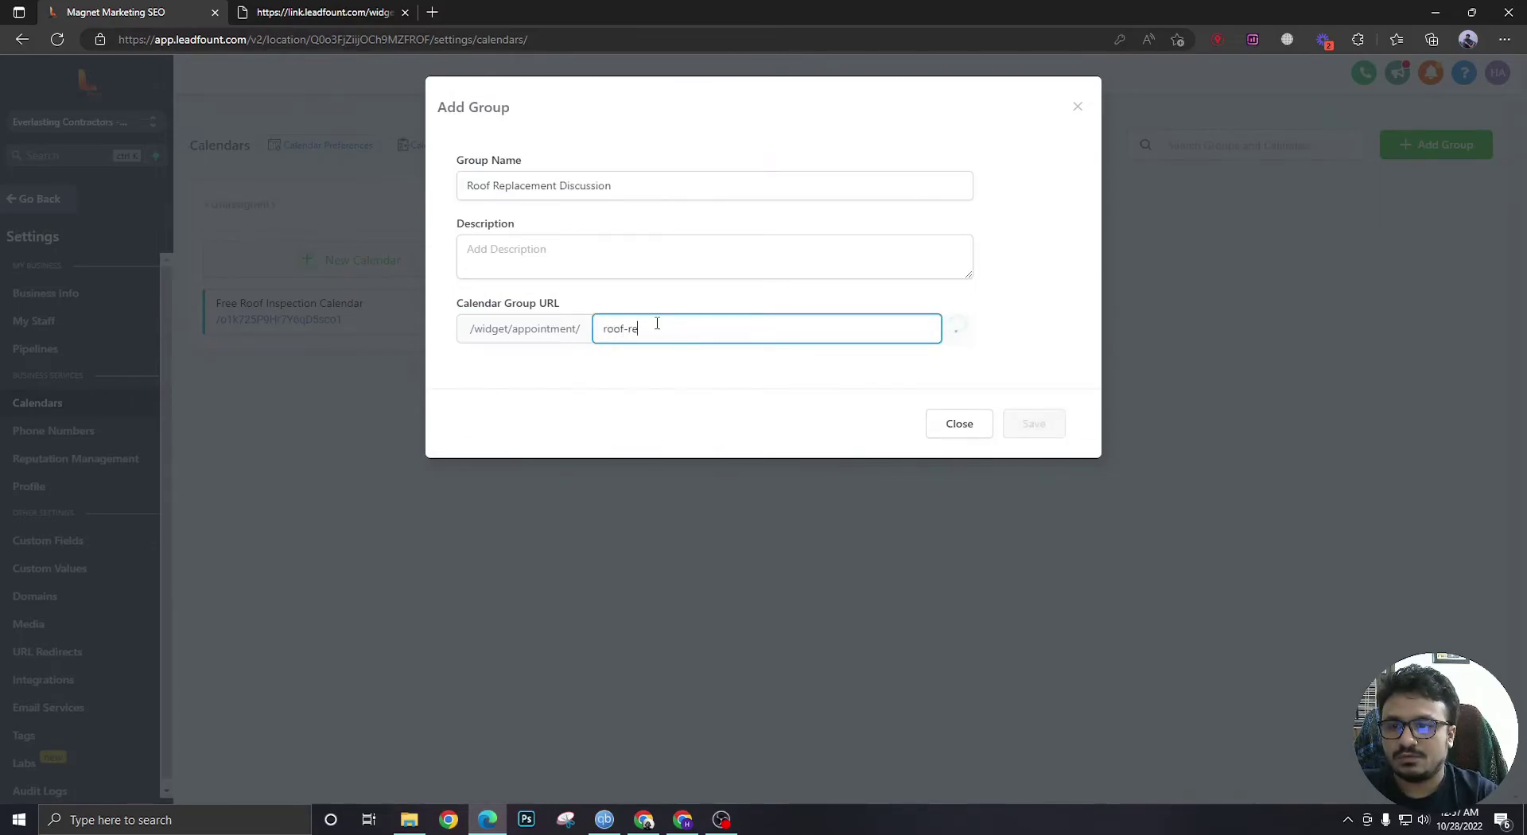
pyautogui.write('placement')
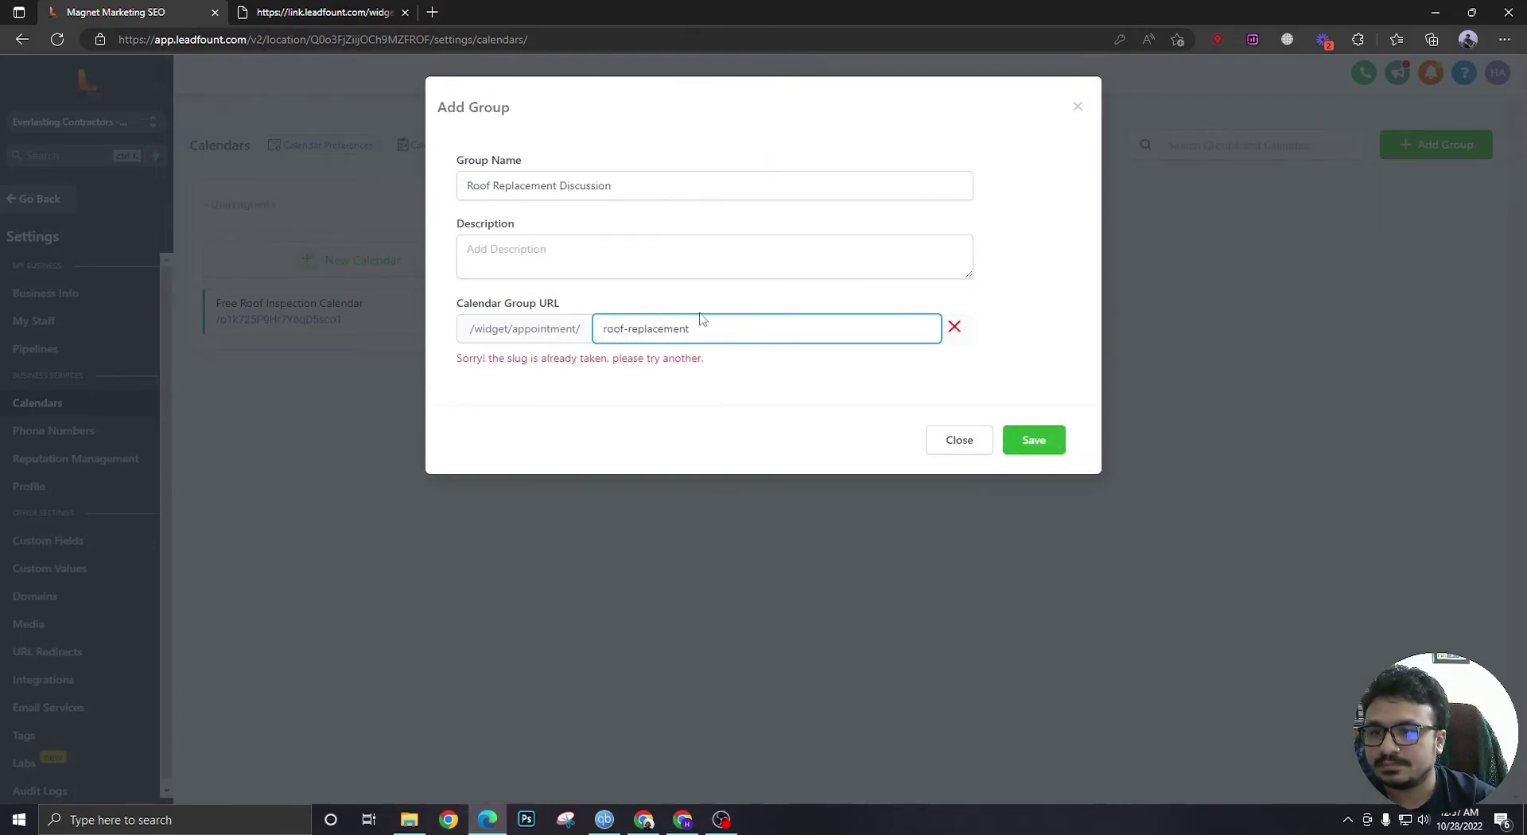
pyautogui.write('-ru')
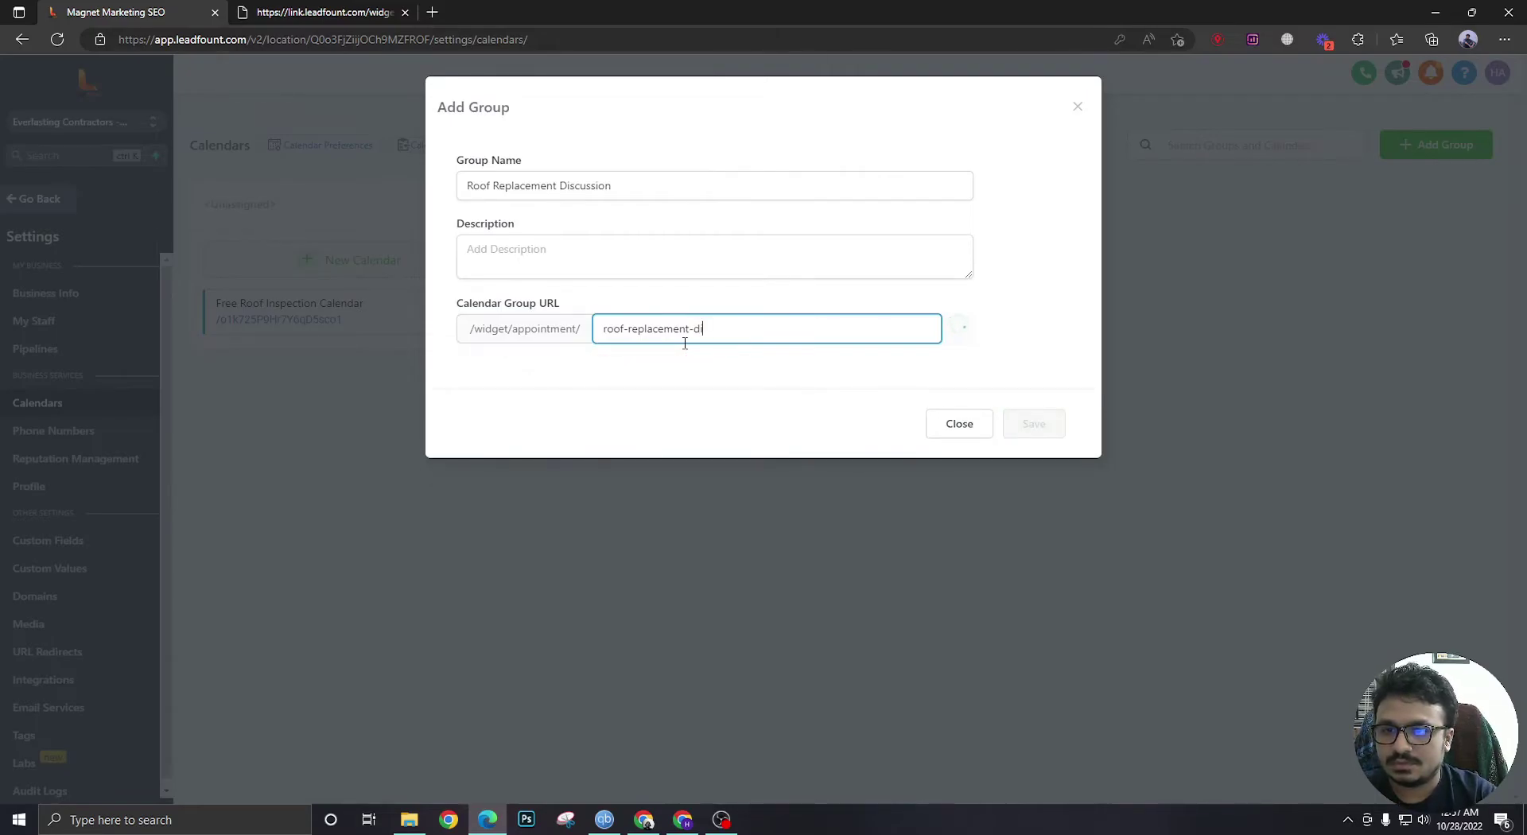
pyautogui.write('s')
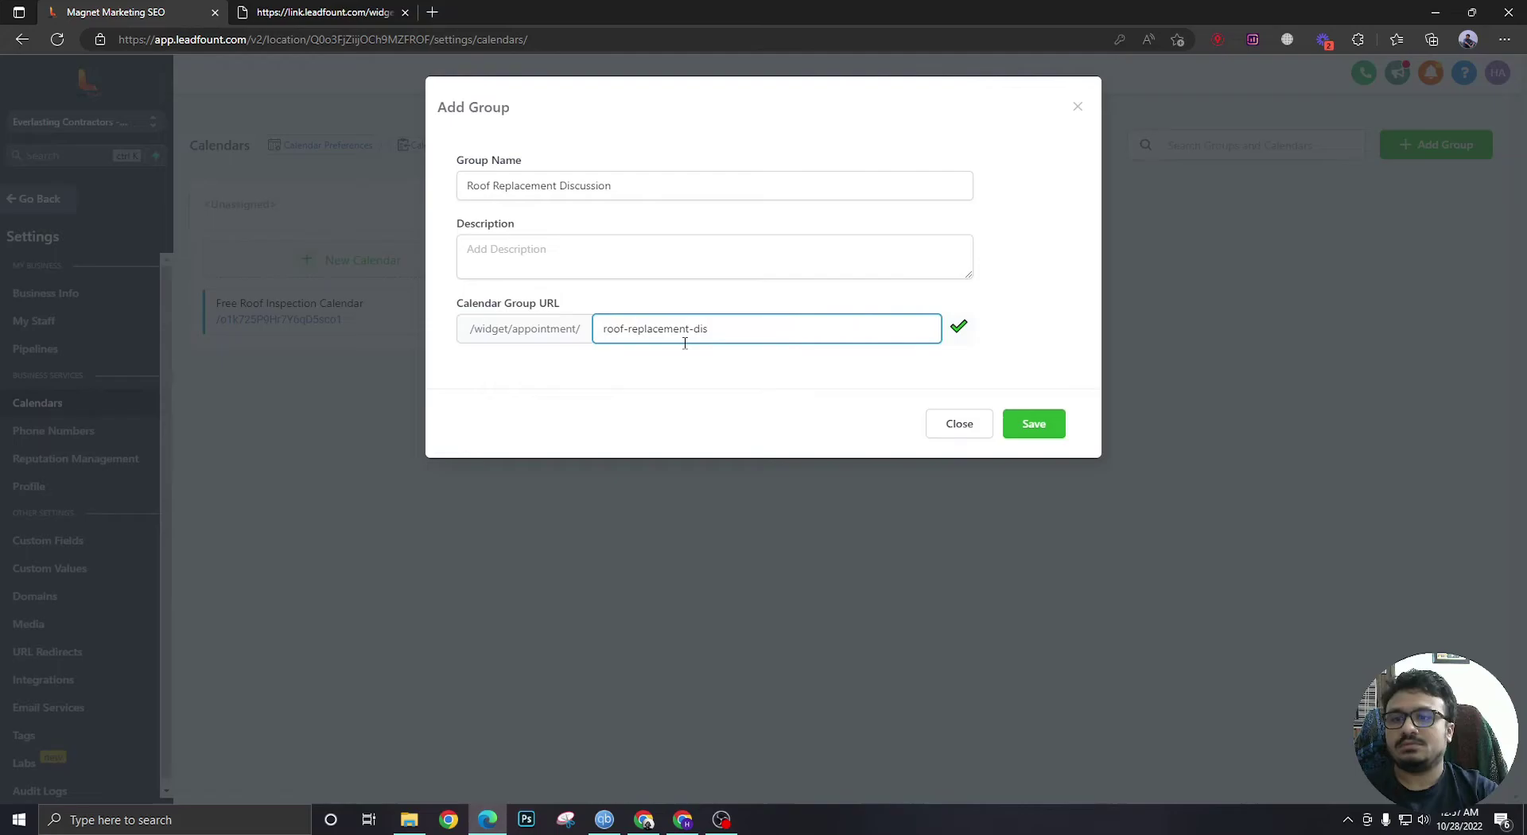
pyautogui.click(653, 266)
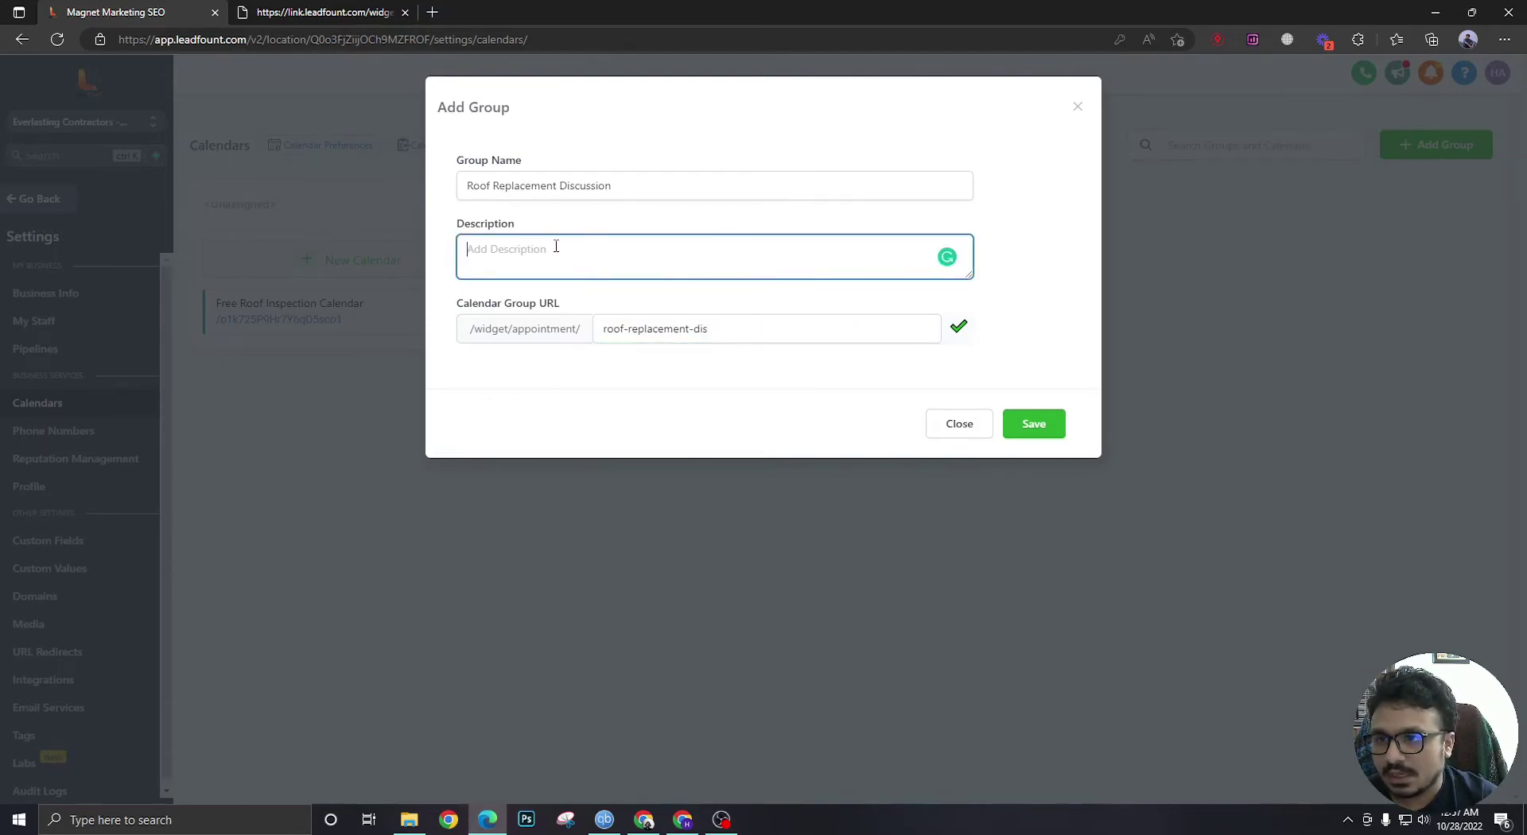
pyautogui.write('B')
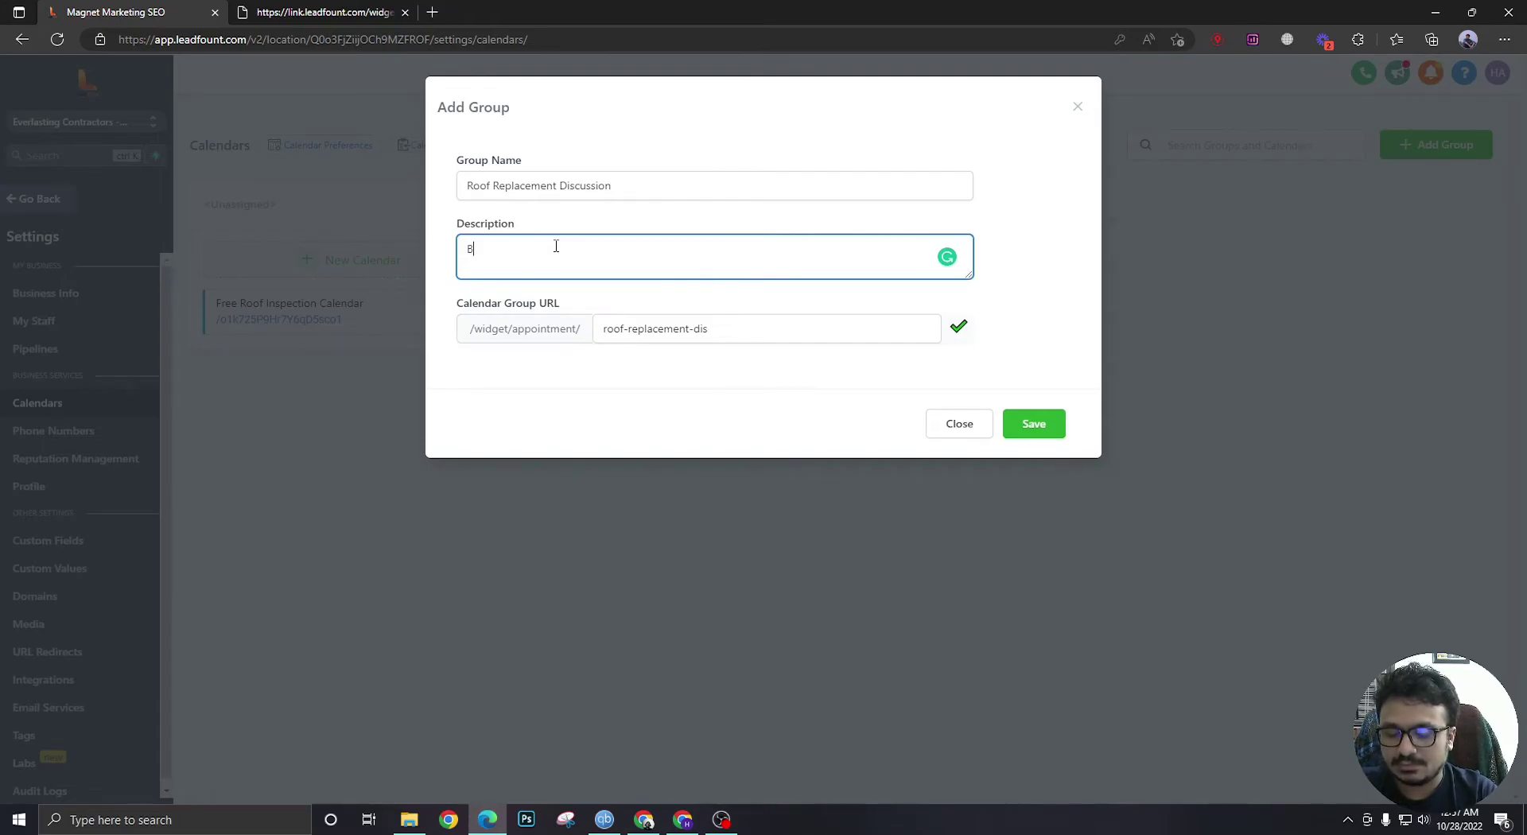
pyautogui.write('ook Your ')
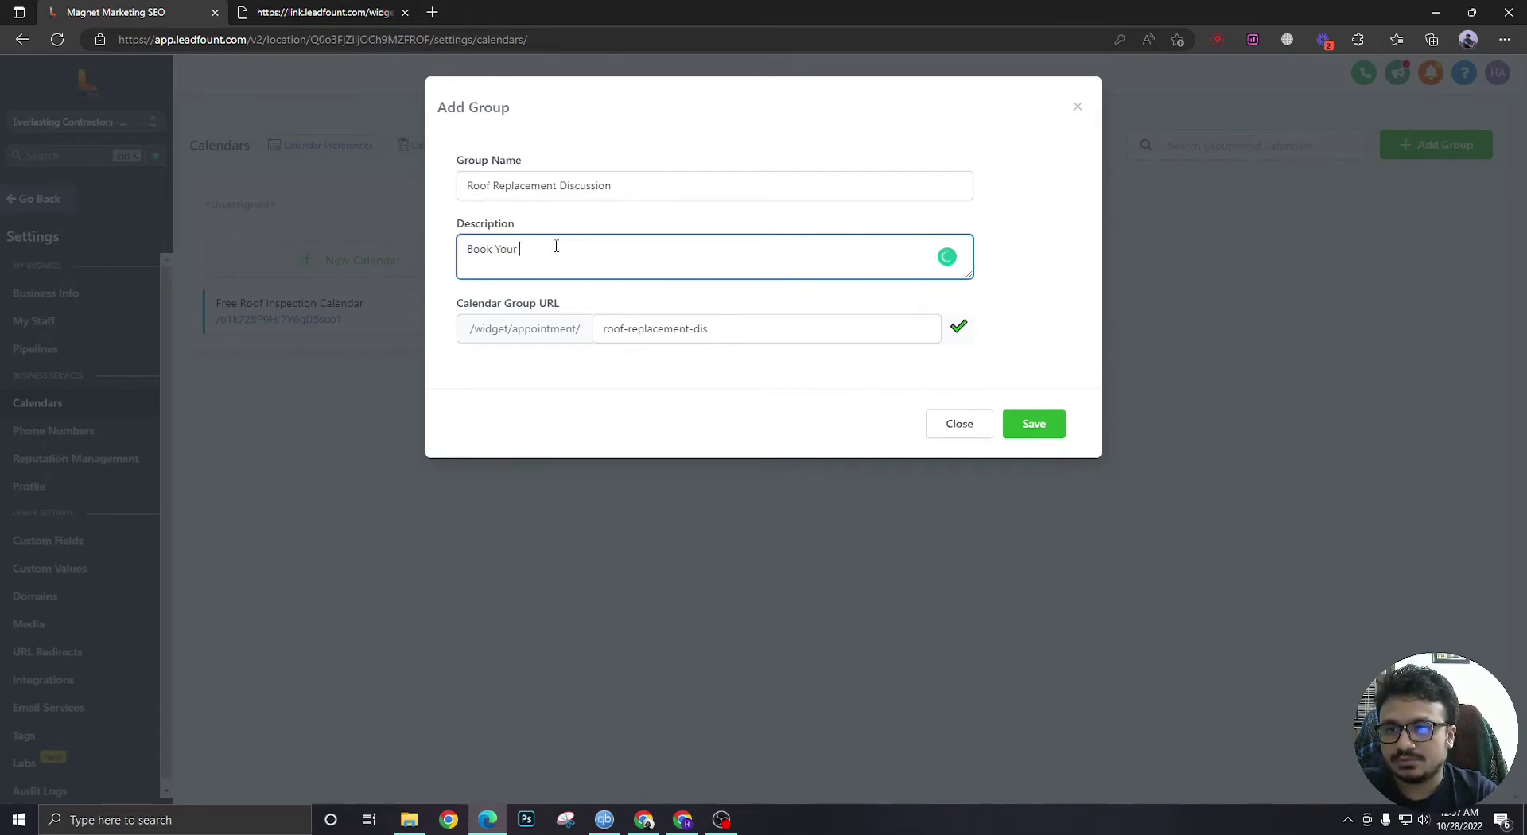
pyautogui.write('Roof Replac')
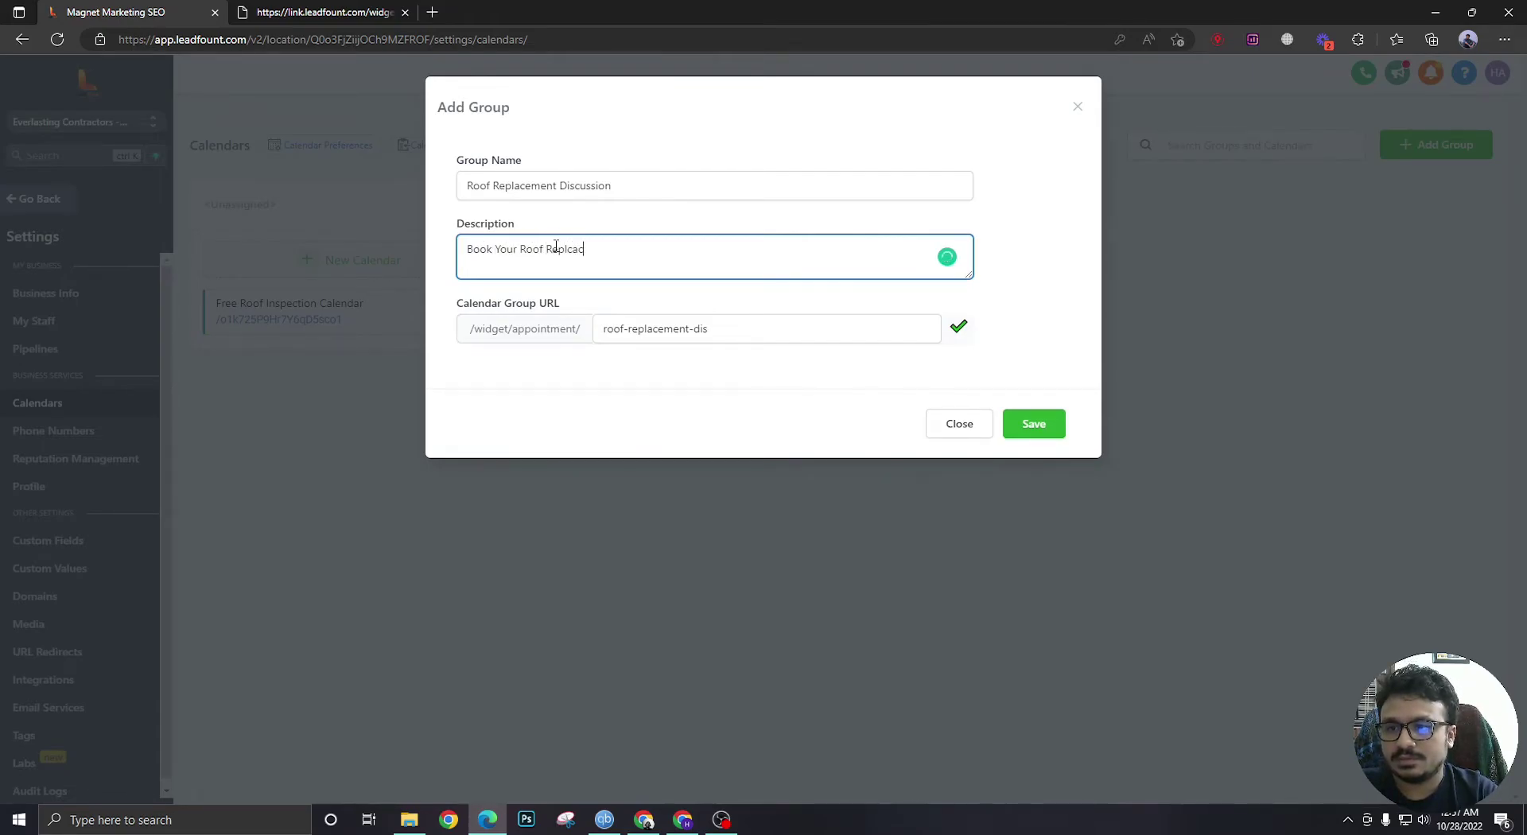
pyautogui.write('em')
pyautogui.write('ent Discussio')
pyautogui.write('n Book')
pyautogui.write('App')
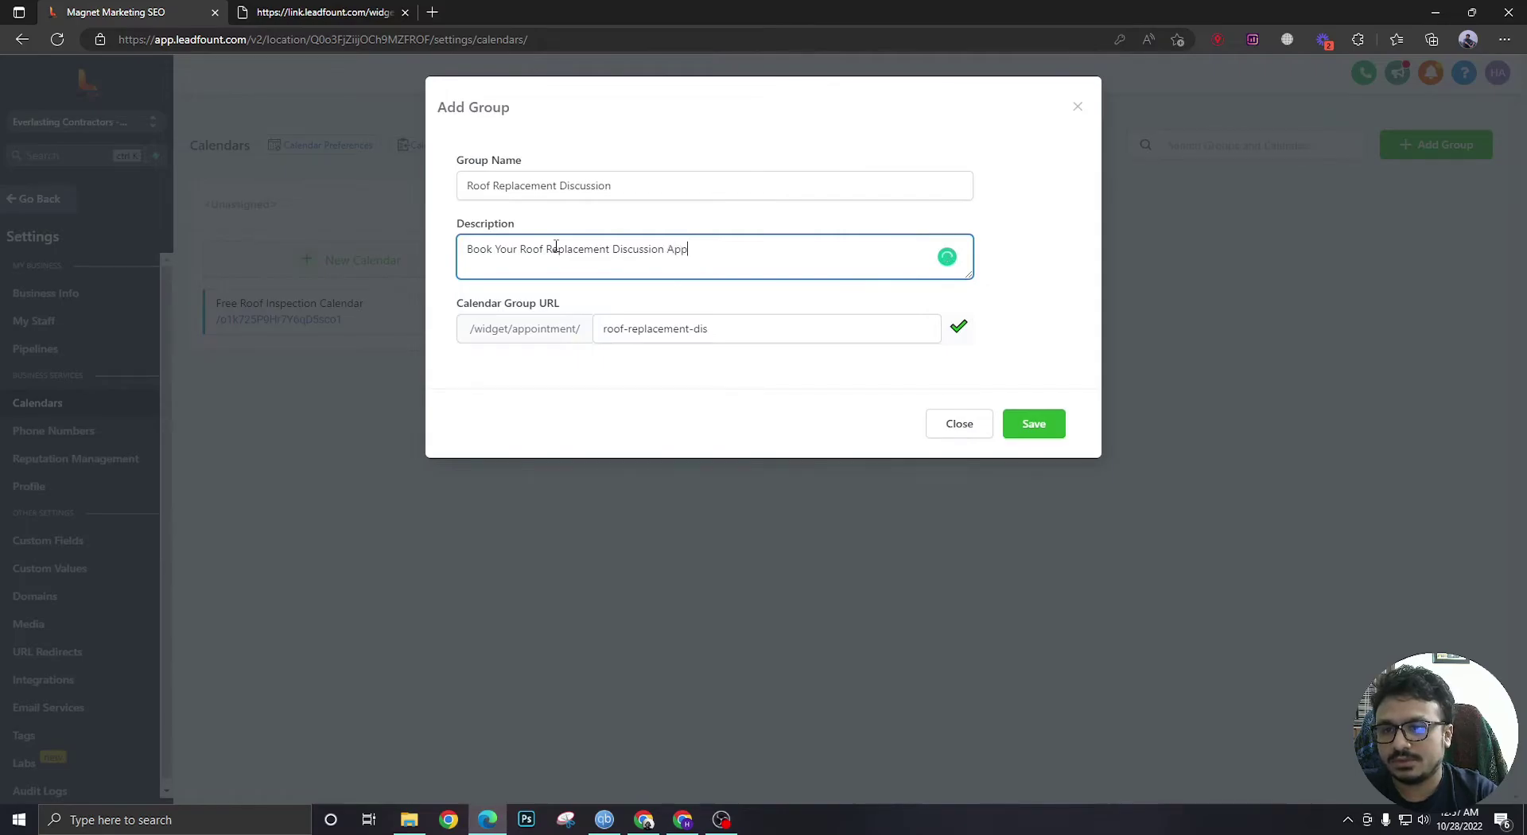
pyautogui.write('ointment')
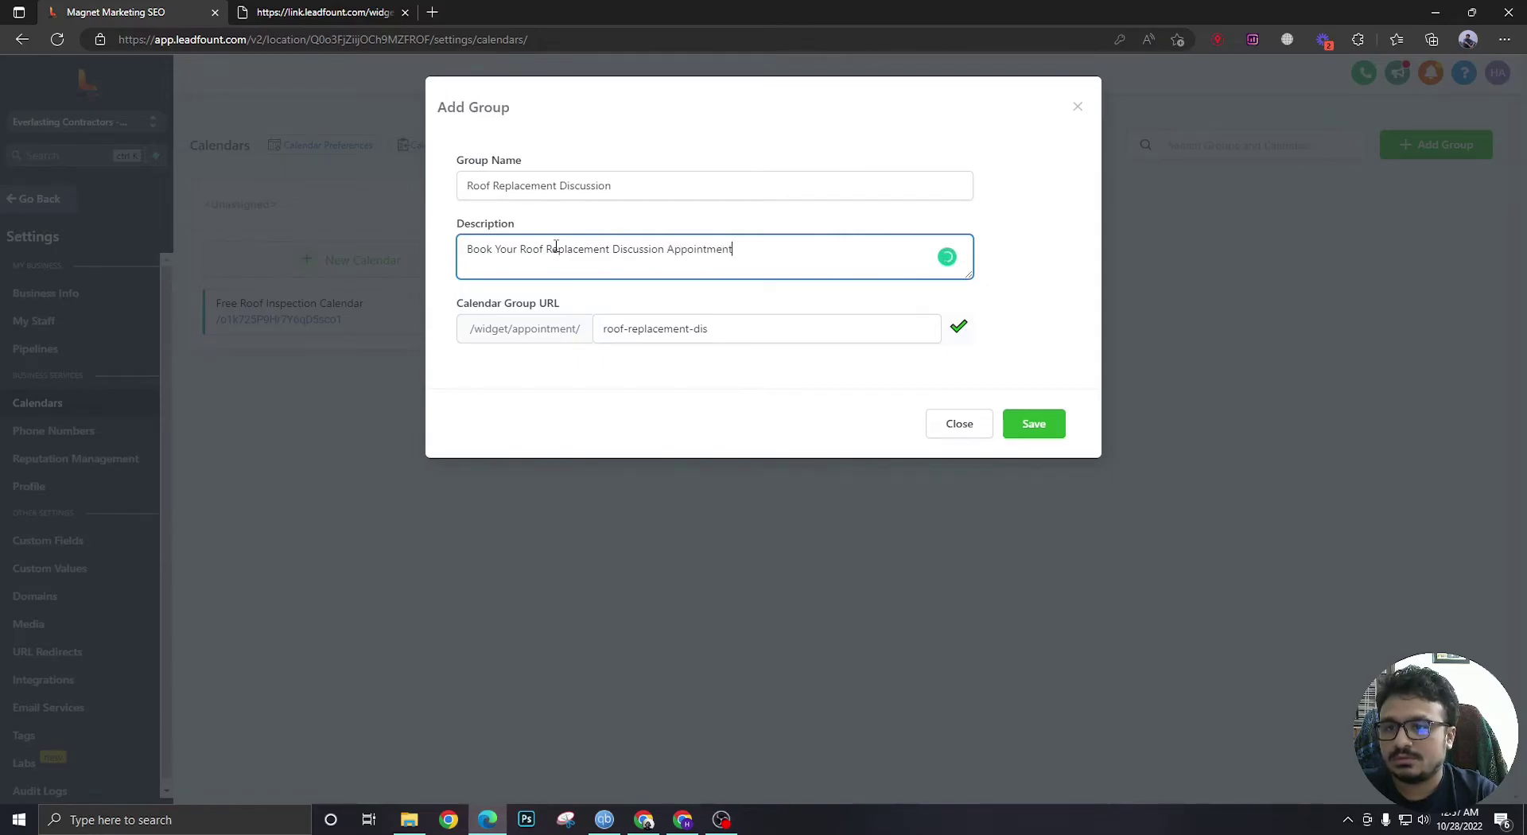
pyautogui.click(1028, 430)
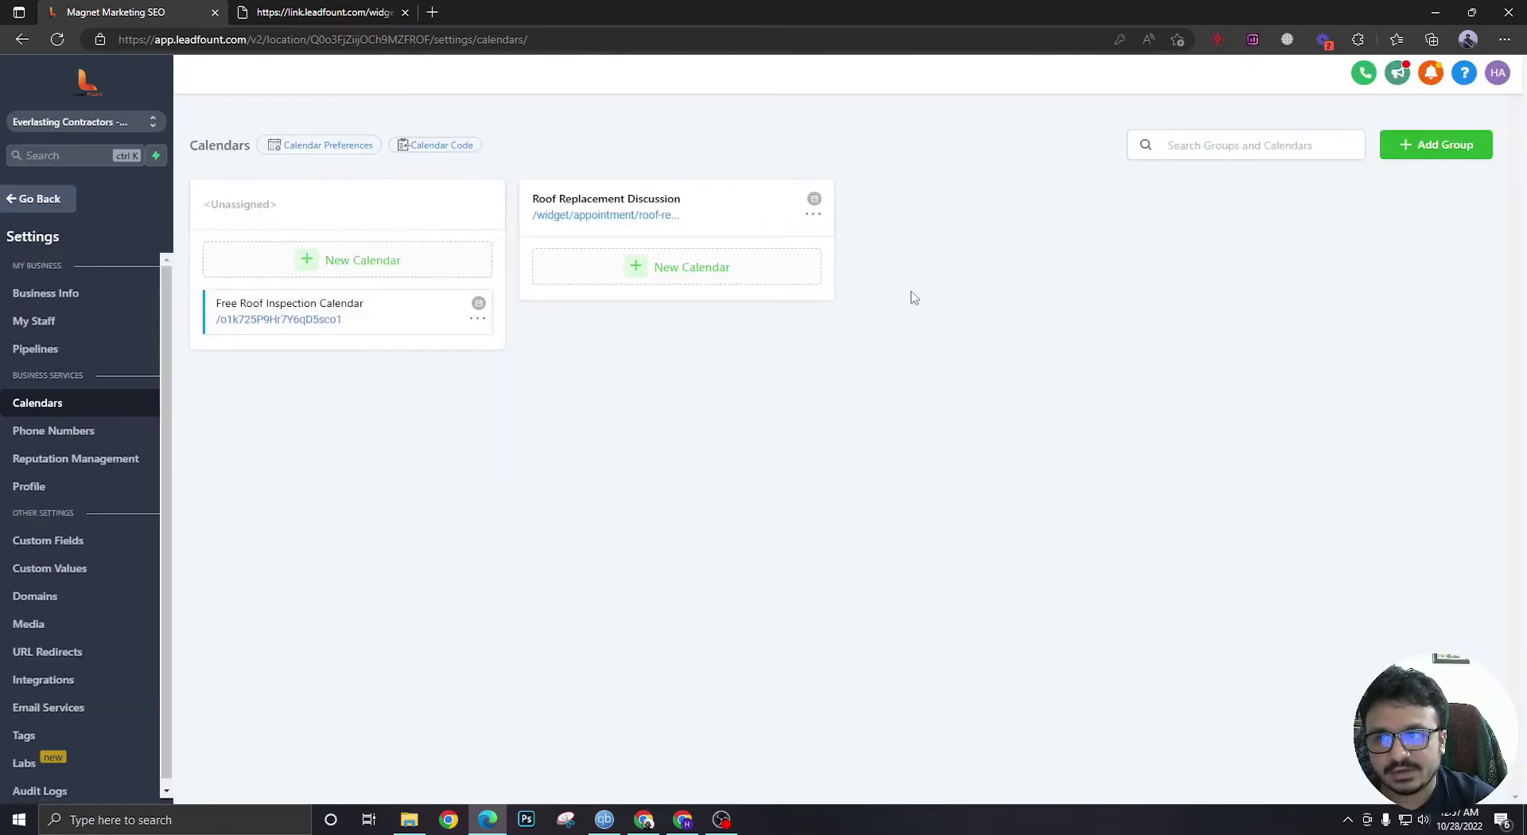
# Add a calendar named 'Roof Replacement Booking Calendar' to the Roof Replacement Discussion group.
pyautogui.click(668, 273)
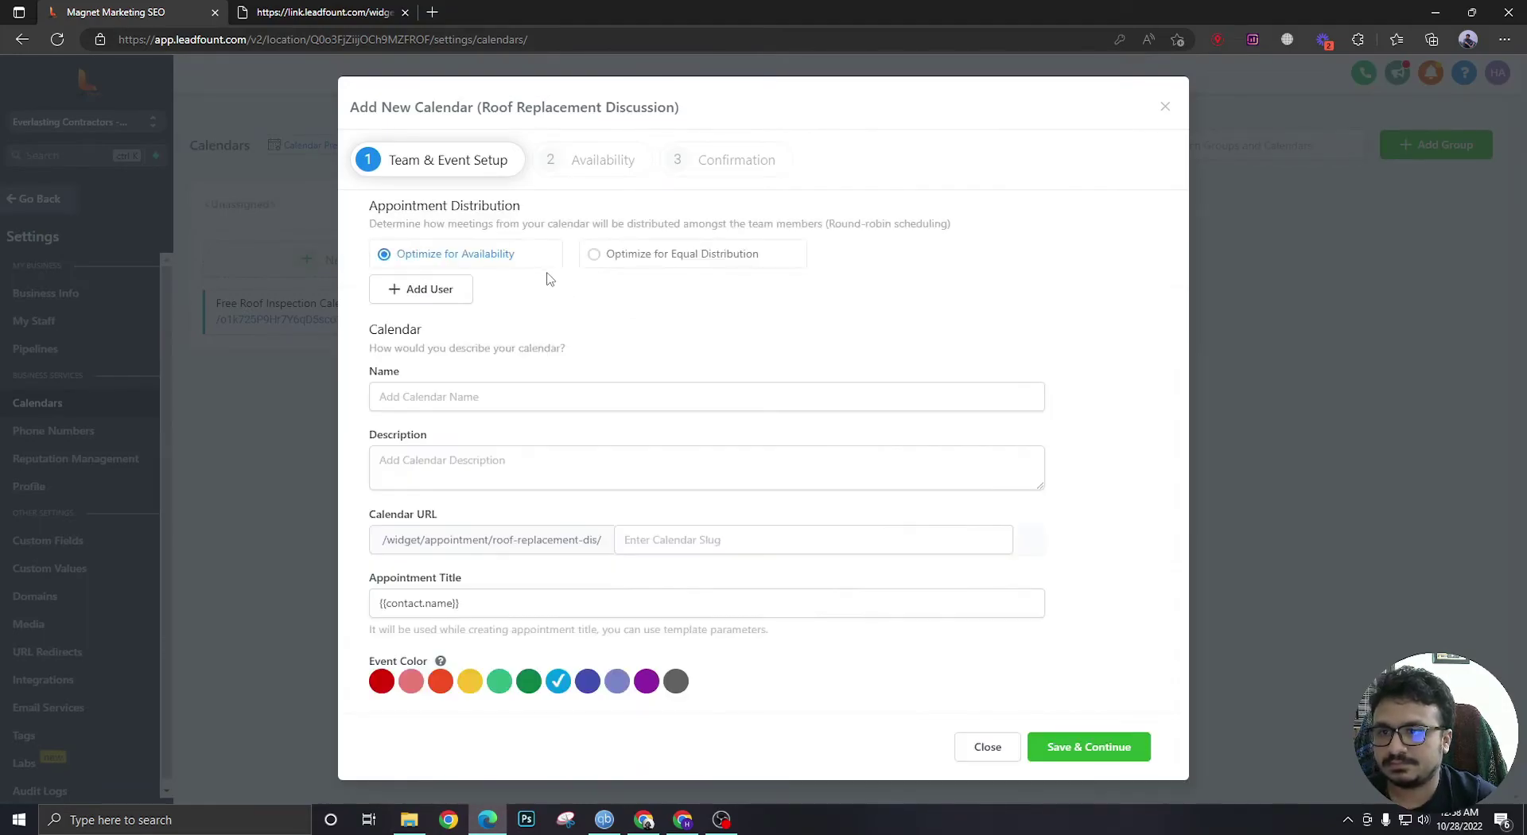
pyautogui.click(482, 390)
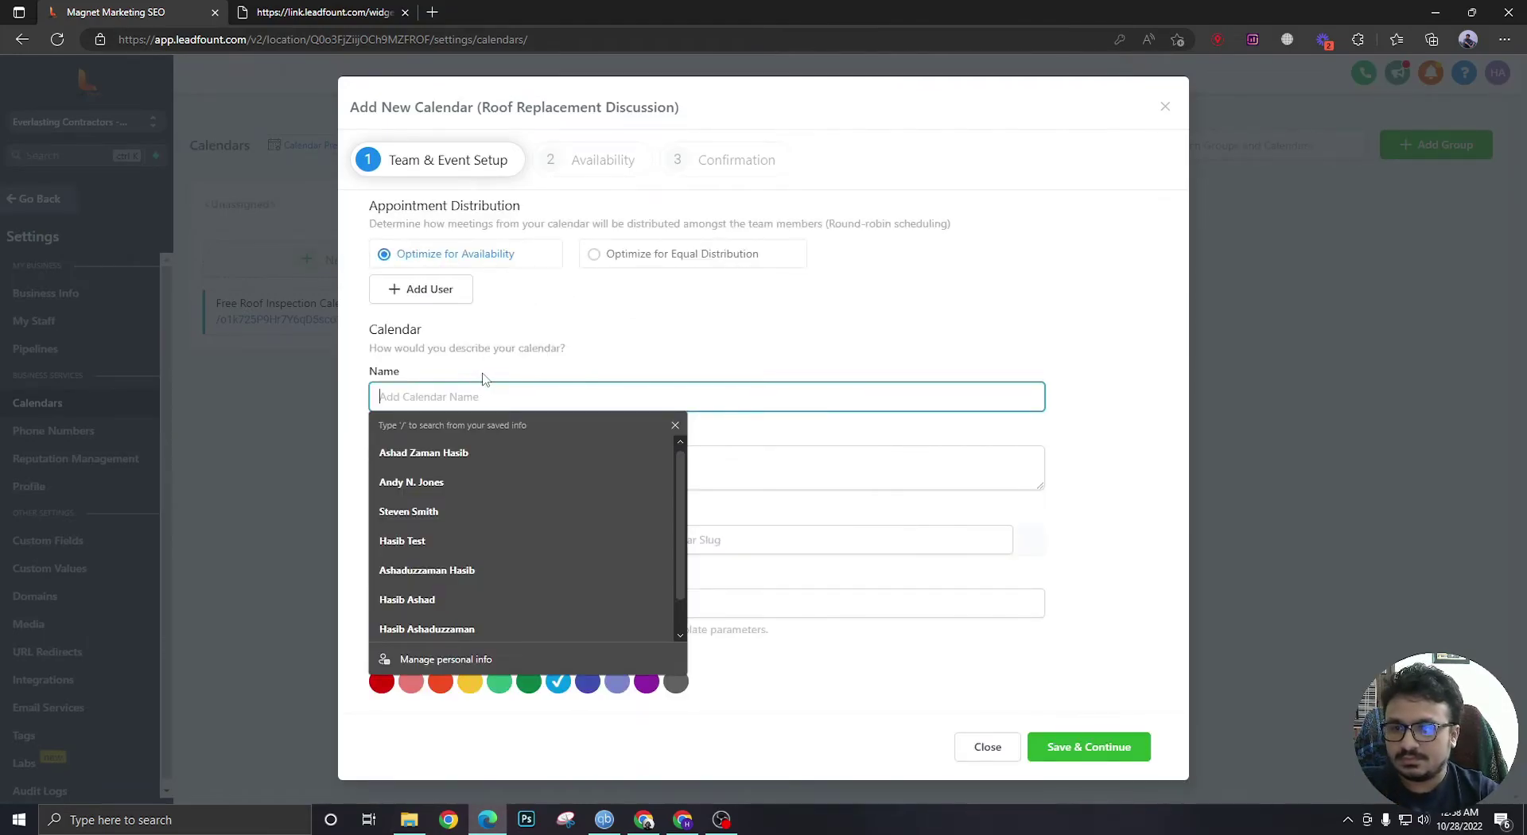
pyautogui.write('Roof Replacement')
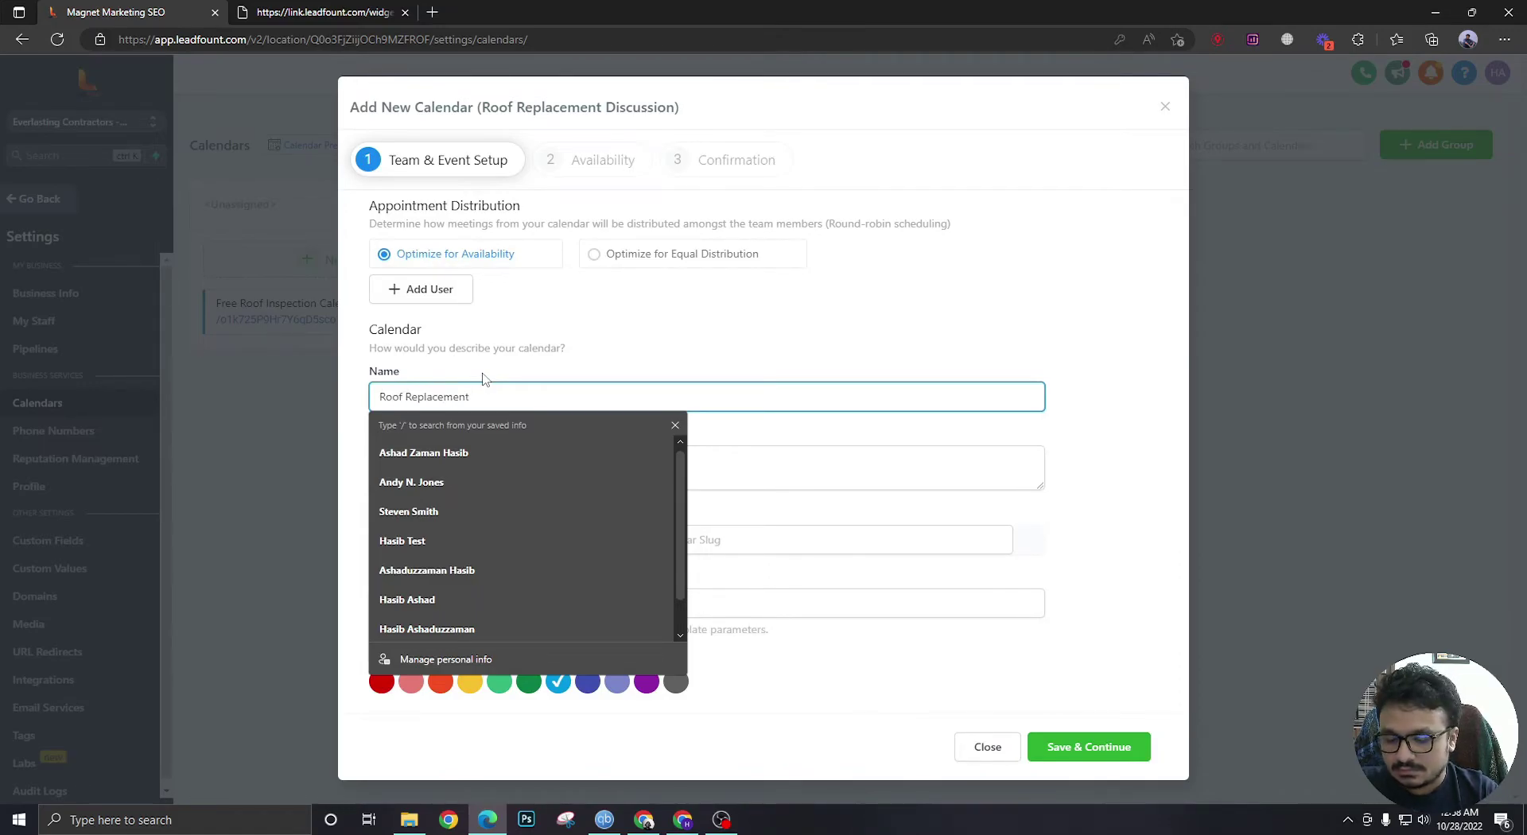
pyautogui.write(' Booki')
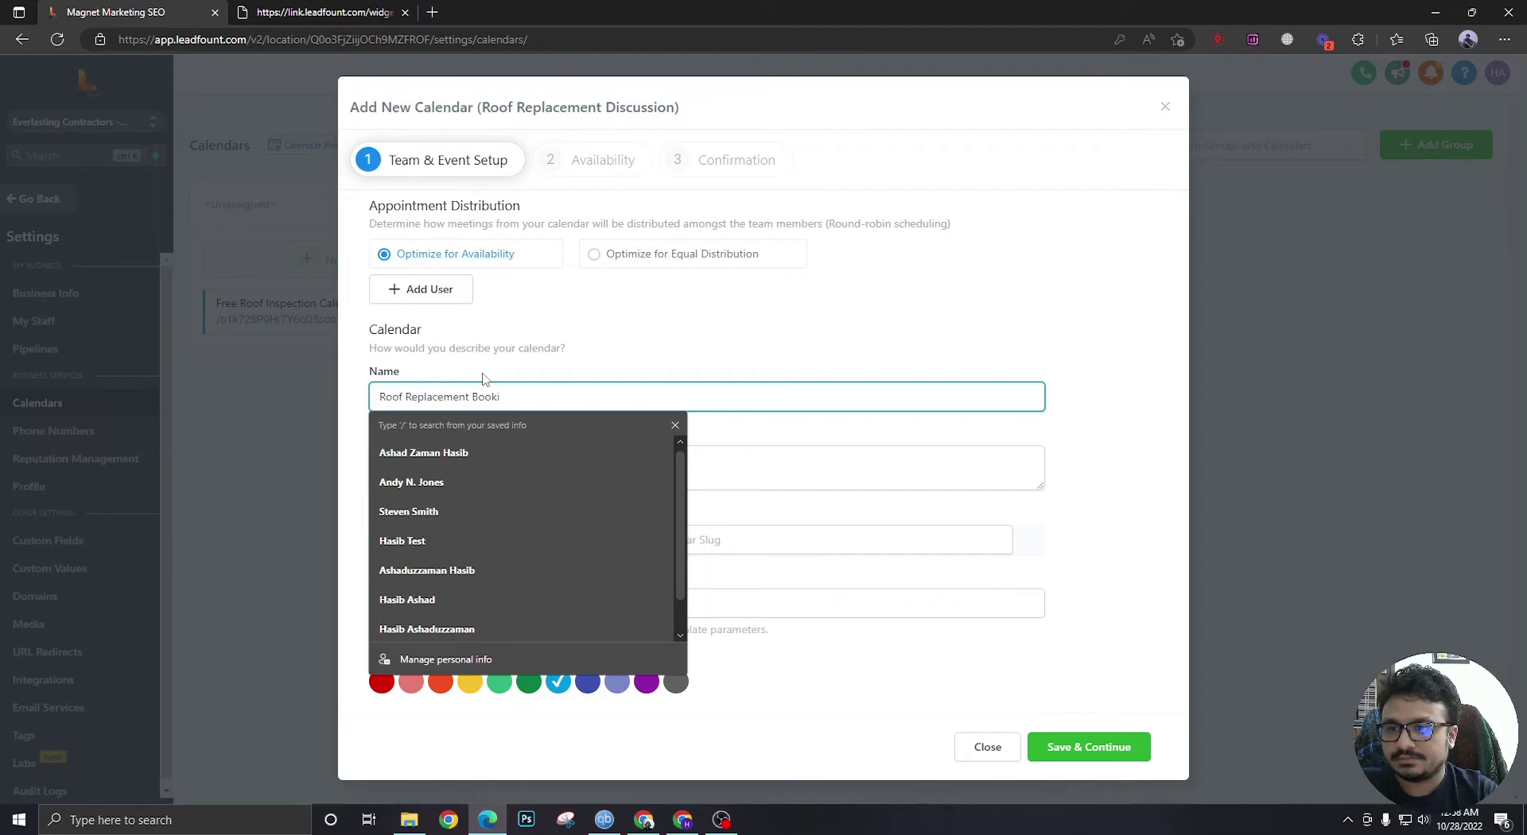
pyautogui.write('ung Calendar')
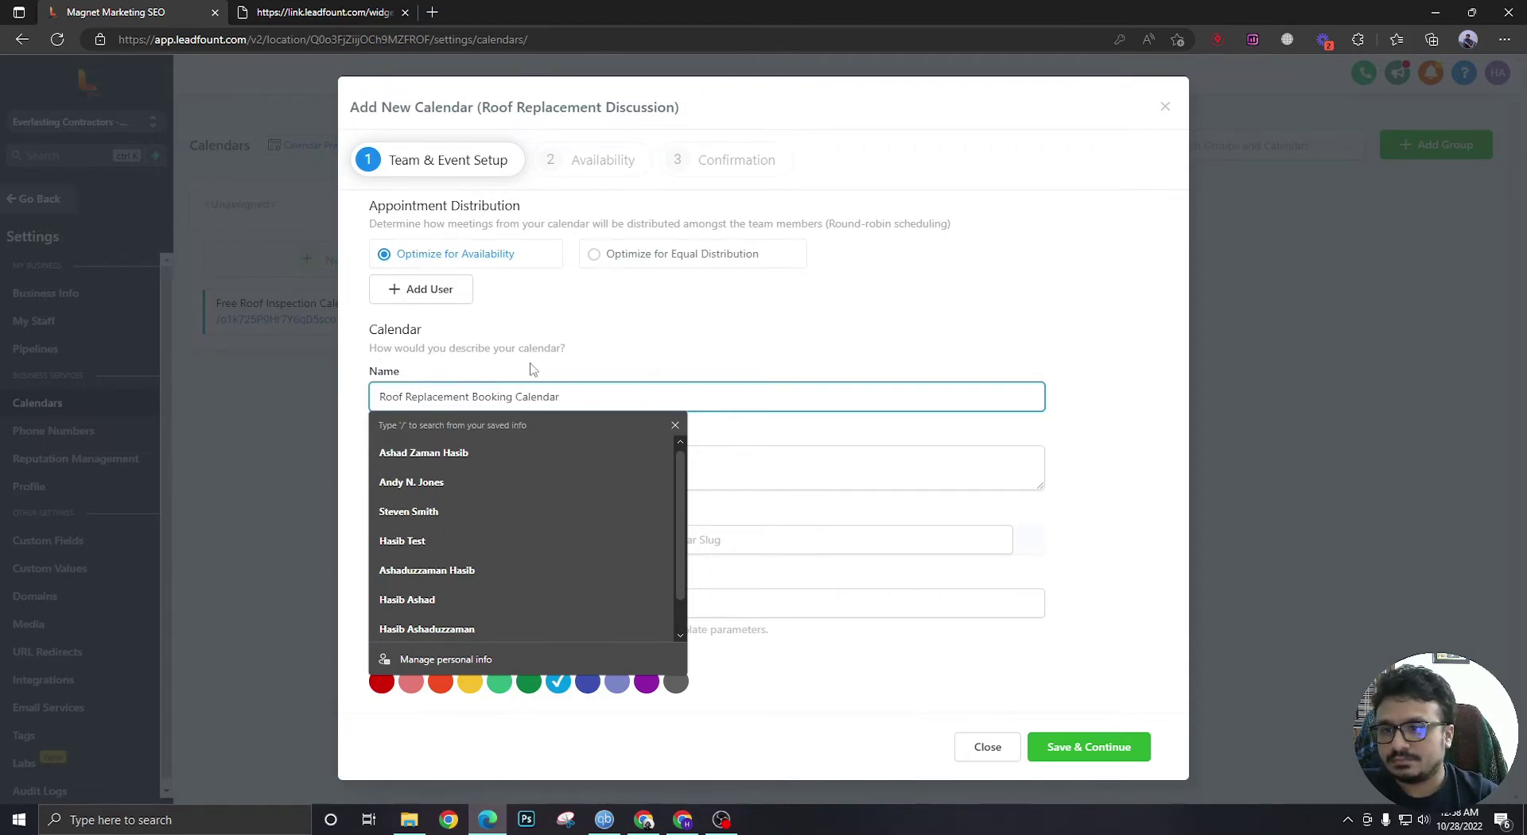
# Copy the calendar name into the description and attempt saving, which fails validation.
pyautogui.tripleClick(534, 396)
pyautogui.hotkey('ctrl', 'c')
pyautogui.click(533, 460)
pyautogui.hotkey('ctrl', 'v')
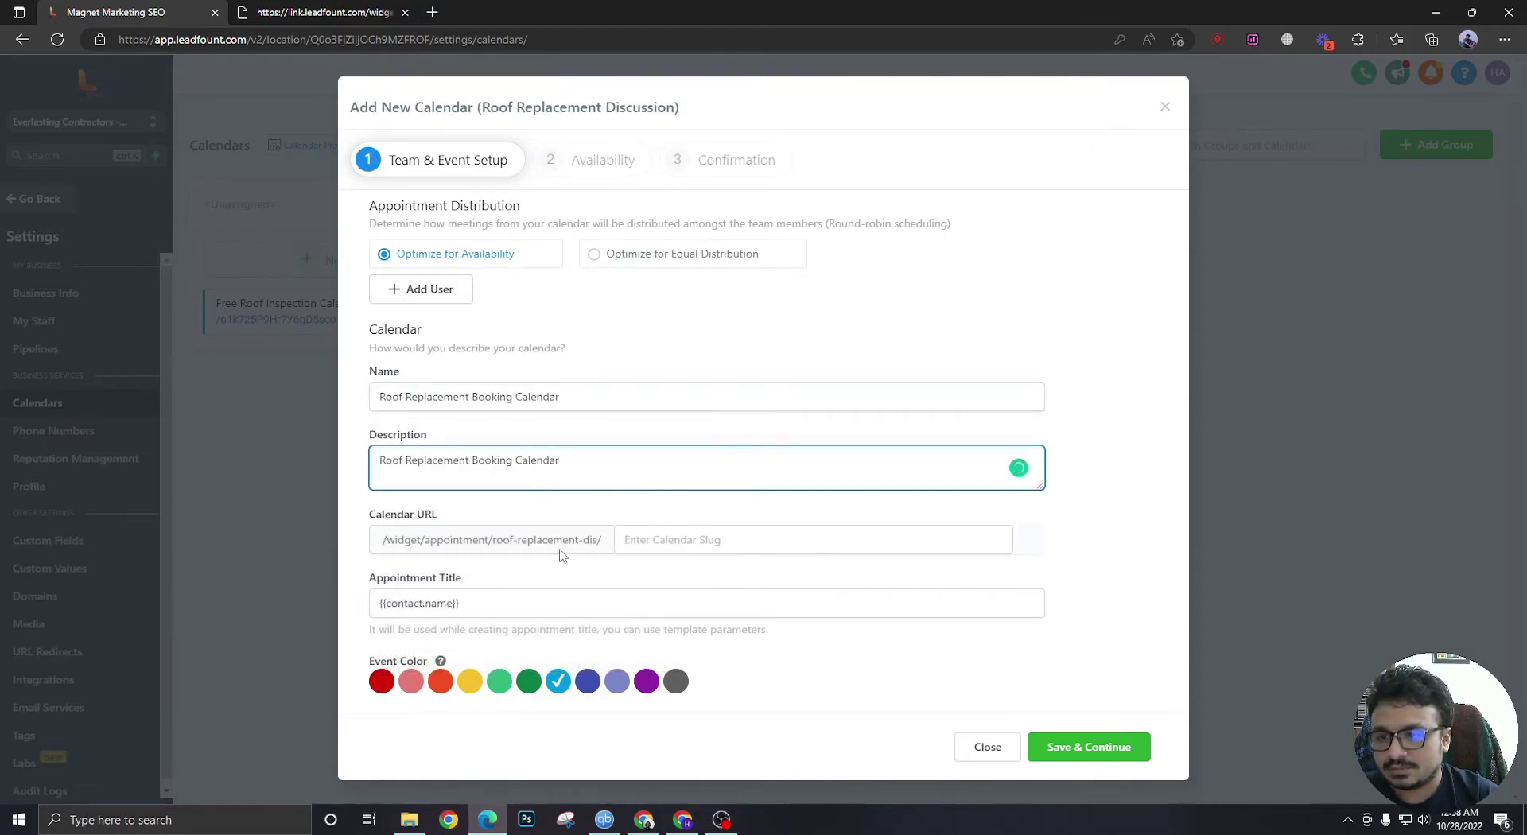
pyautogui.click(647, 541)
pyautogui.click(550, 609)
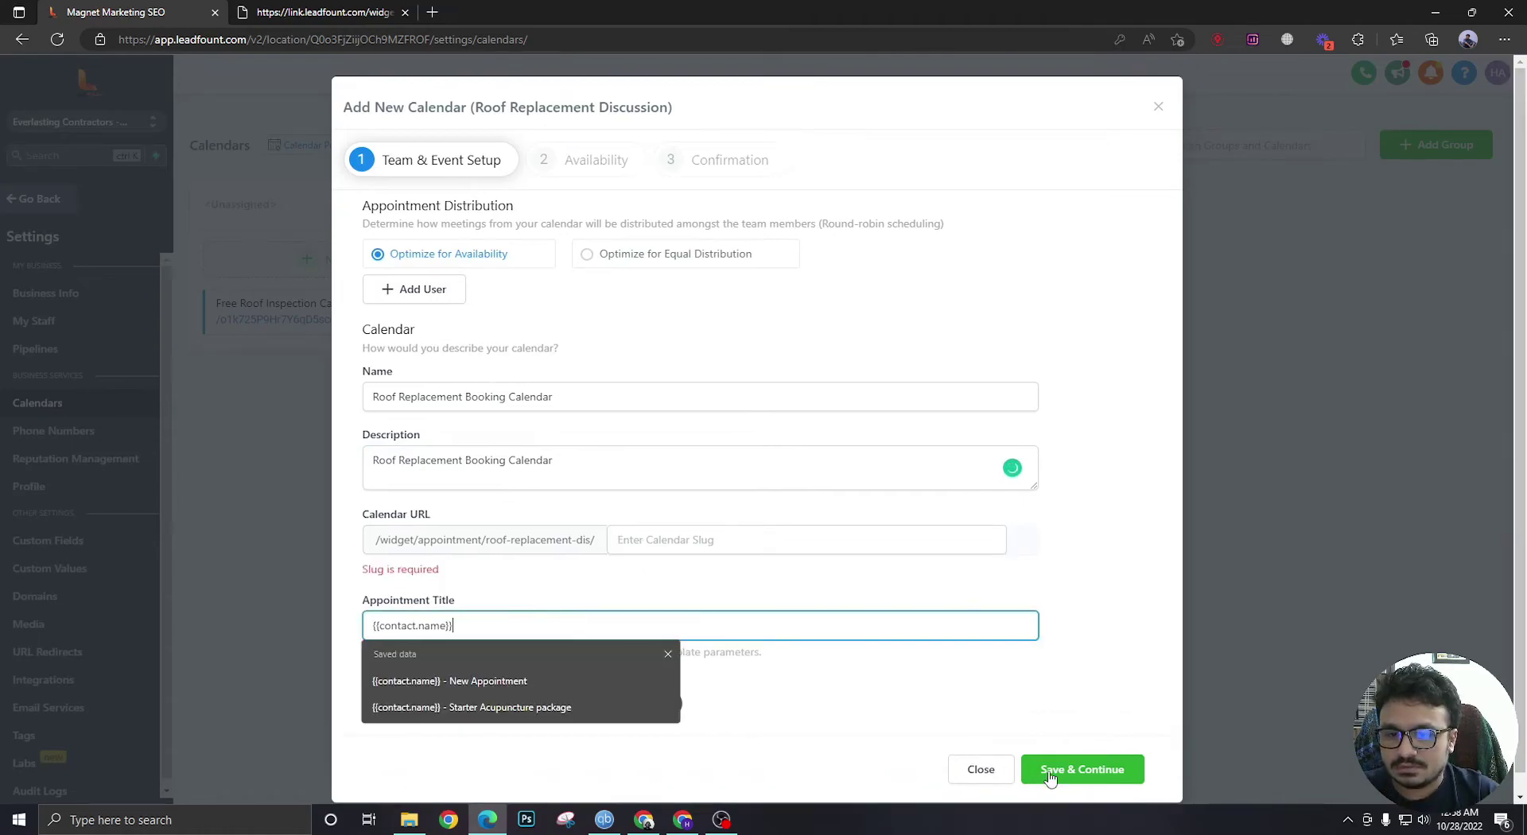
pyautogui.click(1083, 747)
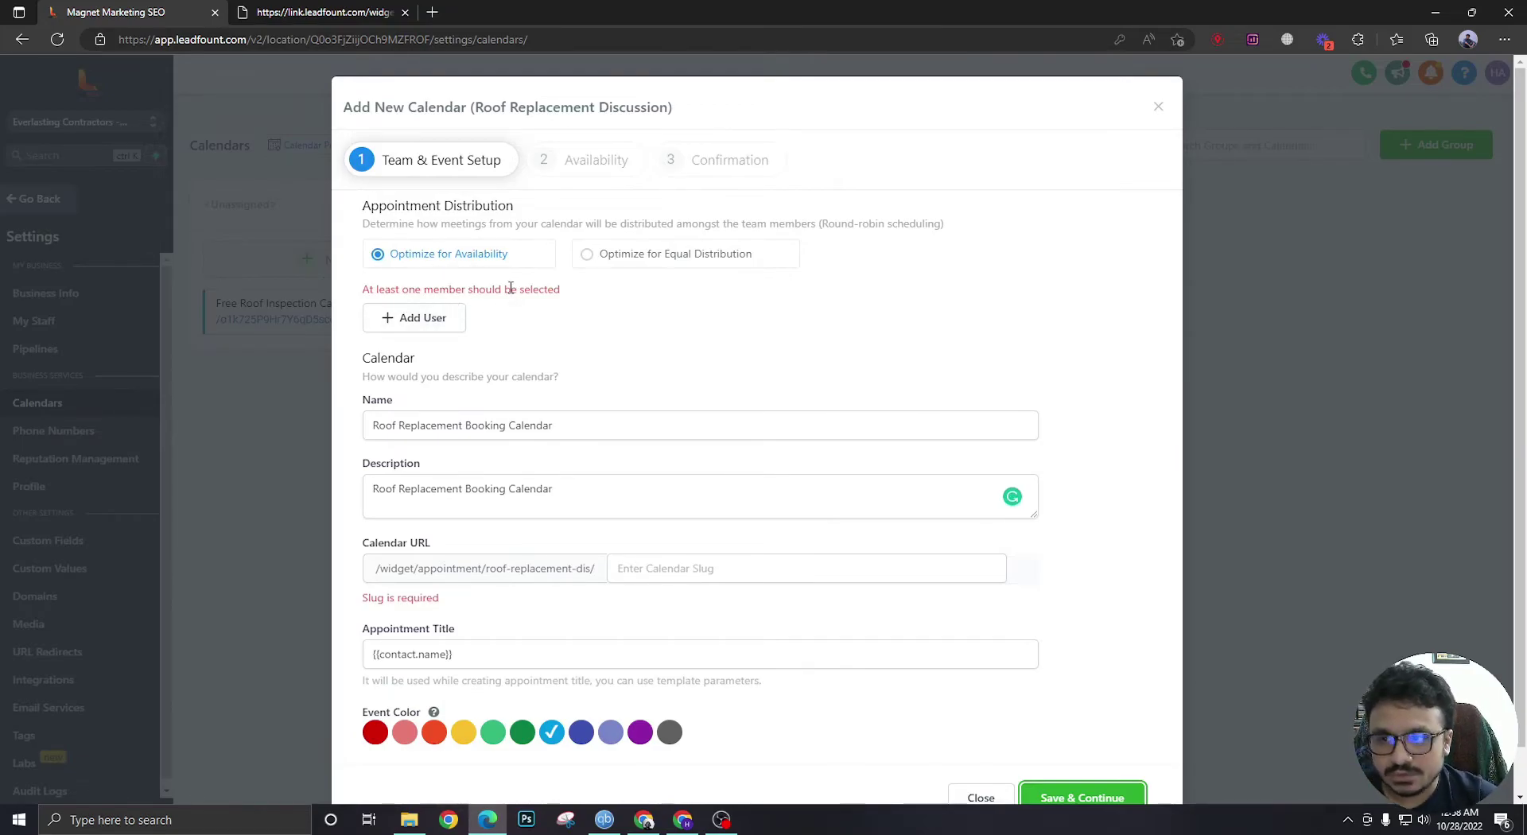
# Assign two team members to the calendar.
pyautogui.click(408, 318)
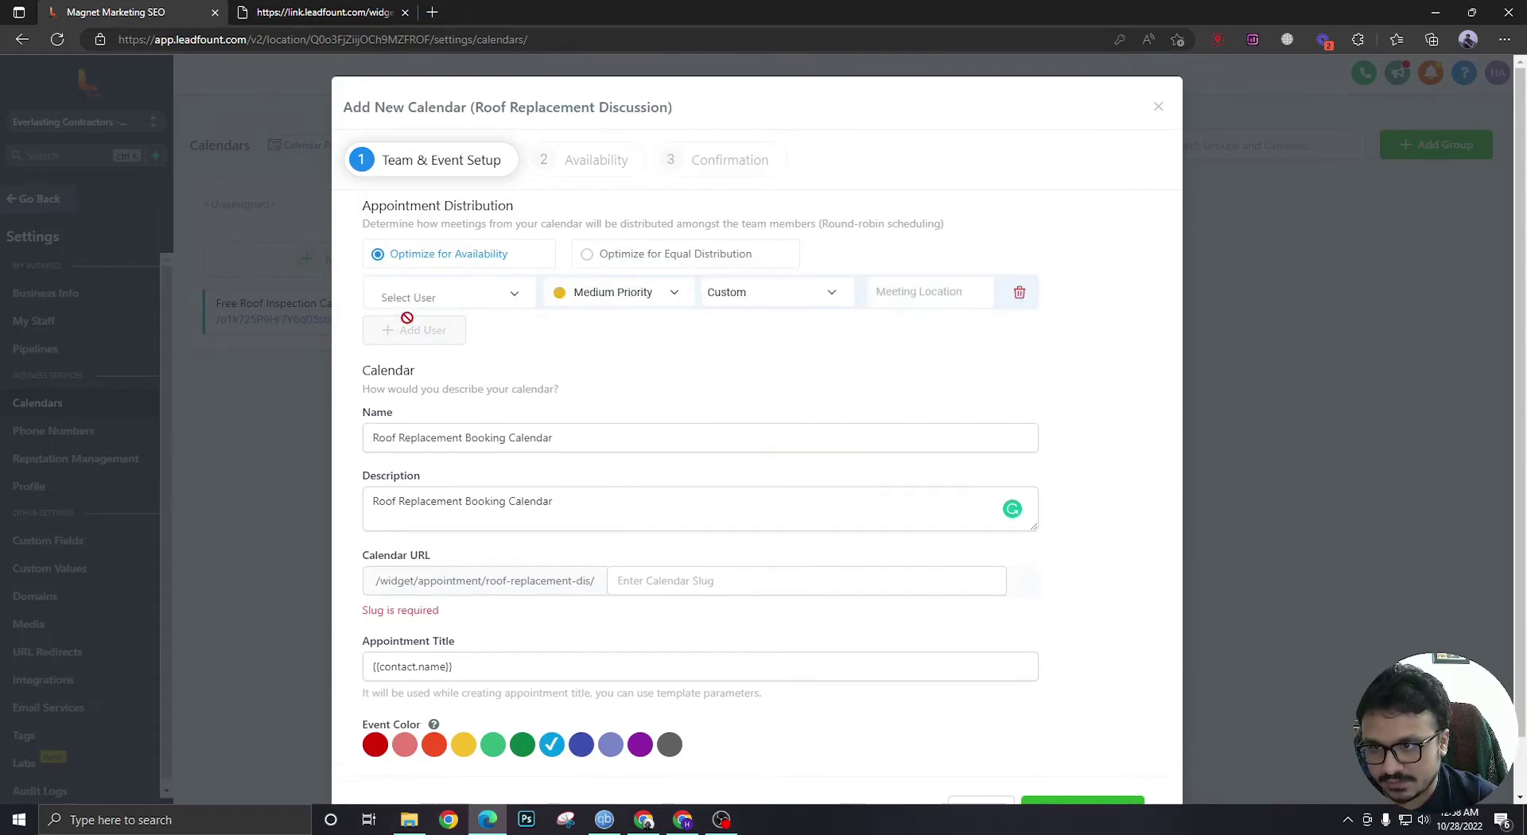
pyautogui.click(408, 306)
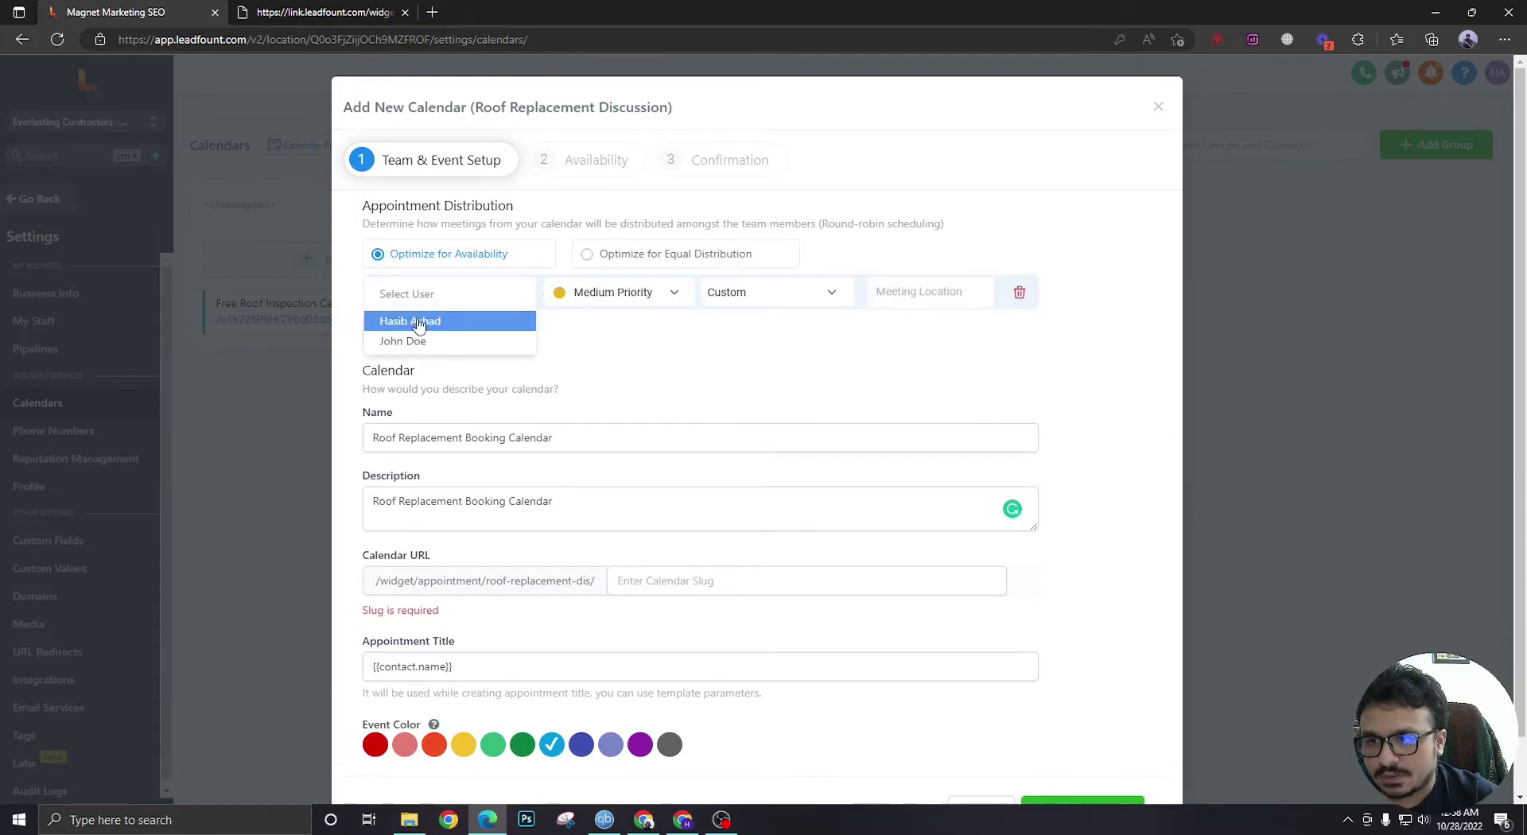
pyautogui.click(419, 322)
pyautogui.click(414, 332)
pyautogui.click(414, 341)
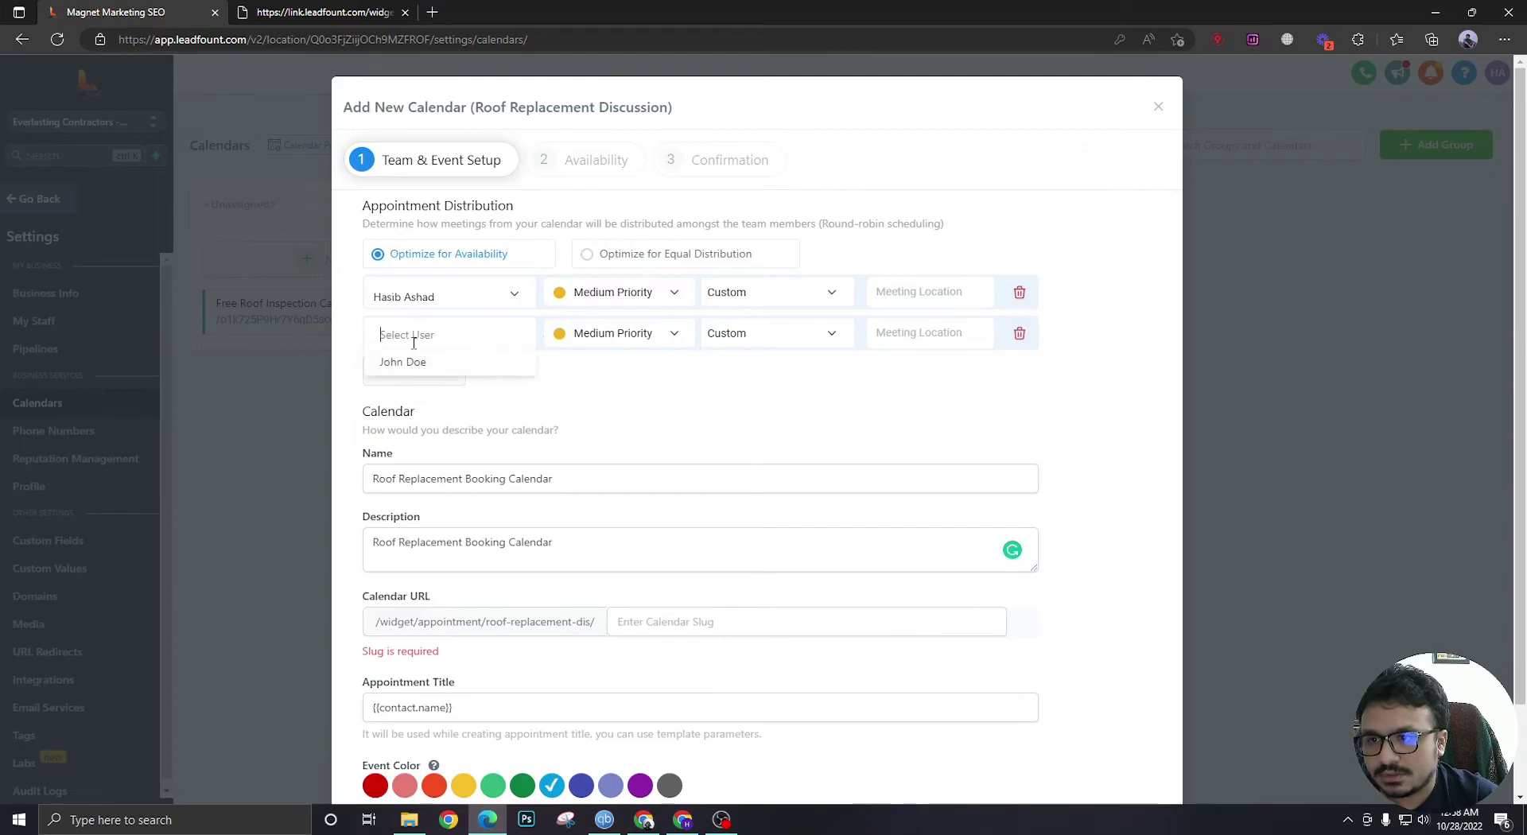
pyautogui.click(413, 363)
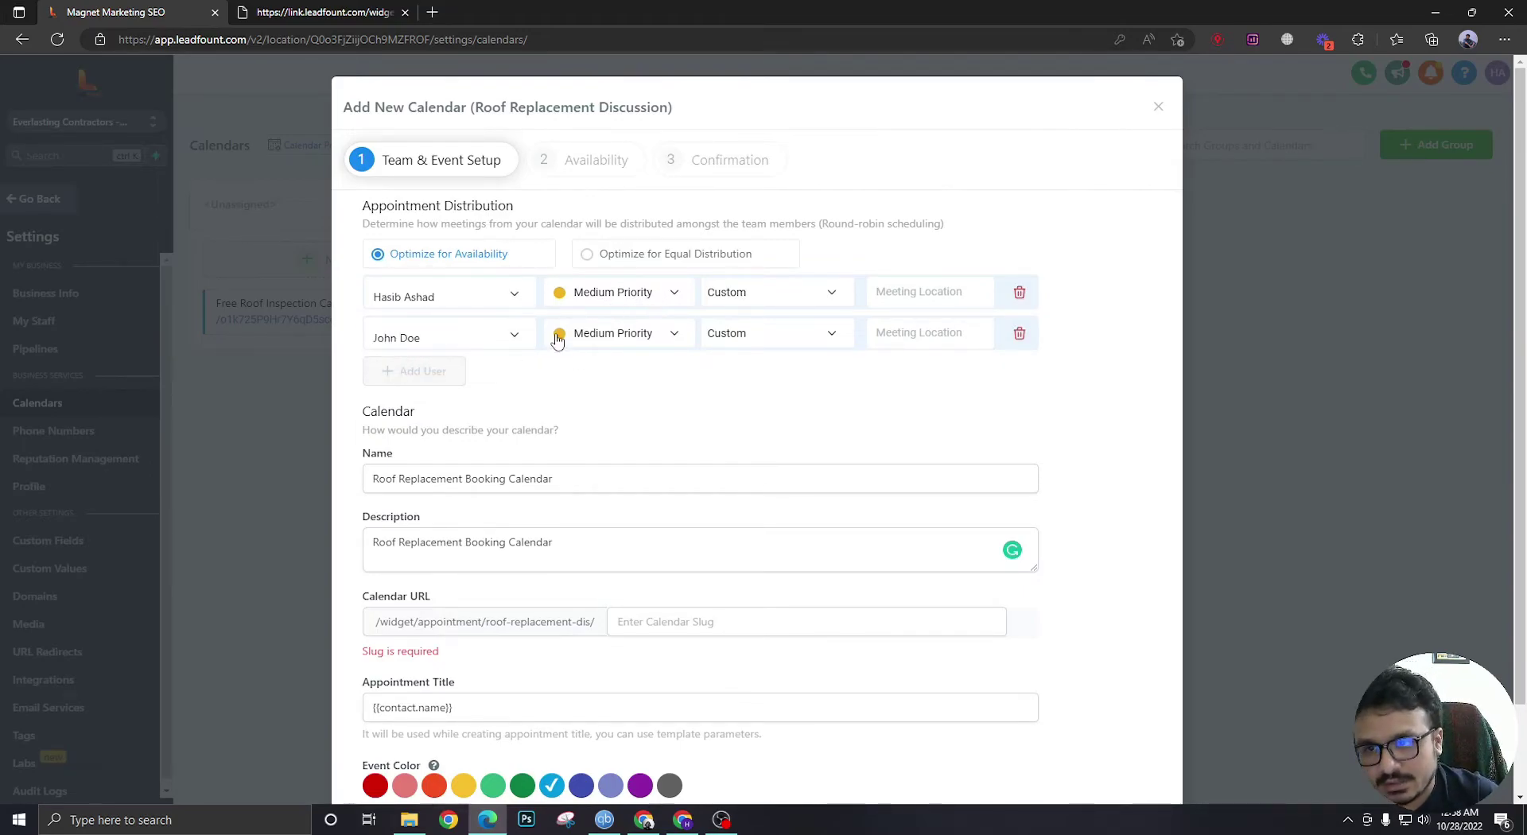
# Set the first member to Medium Priority and the second to Low Priority.
pyautogui.click(602, 297)
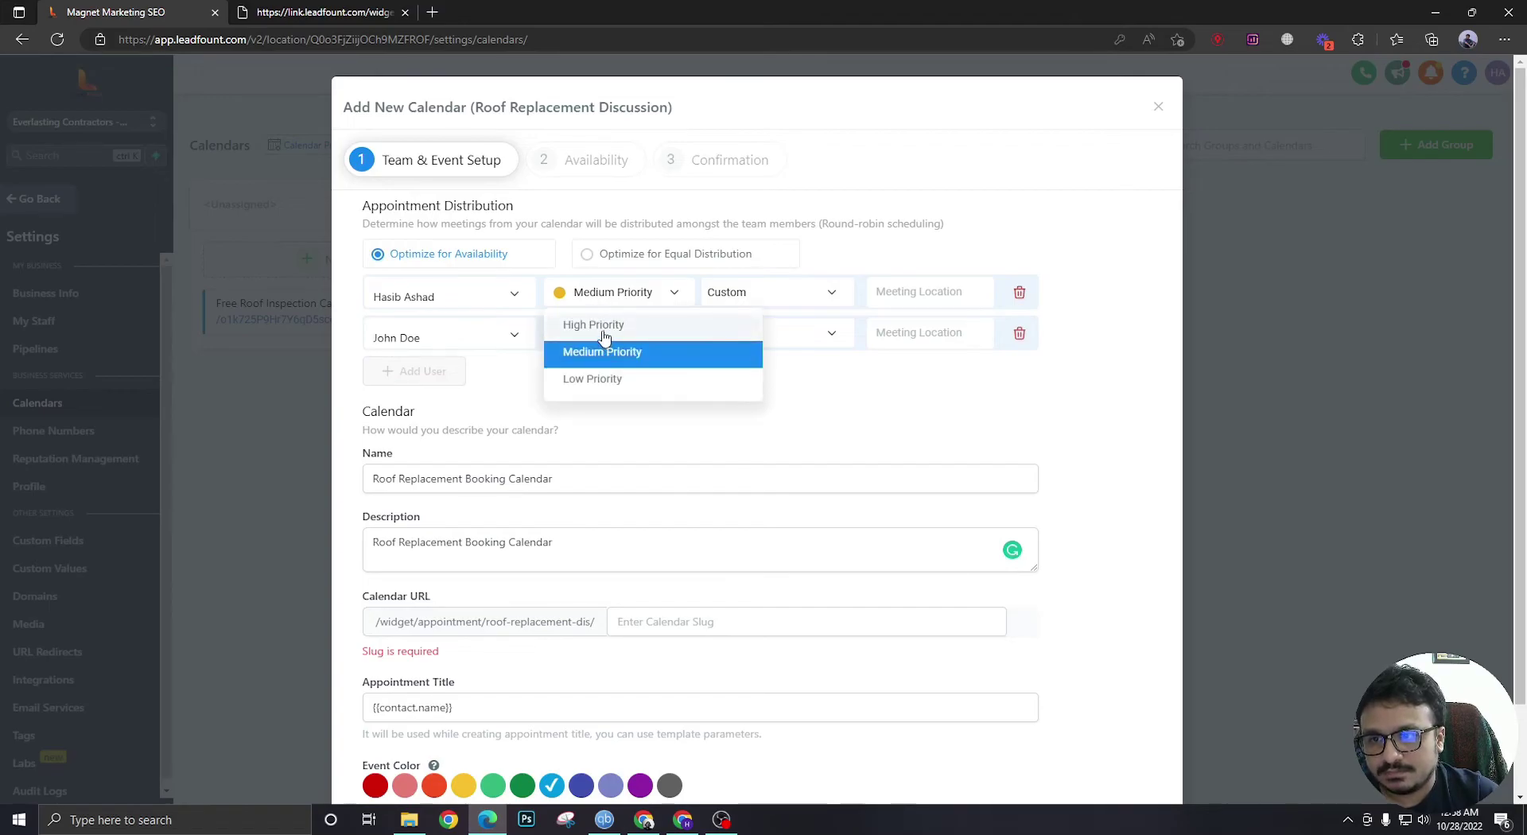
pyautogui.click(603, 326)
pyautogui.click(613, 296)
pyautogui.click(610, 297)
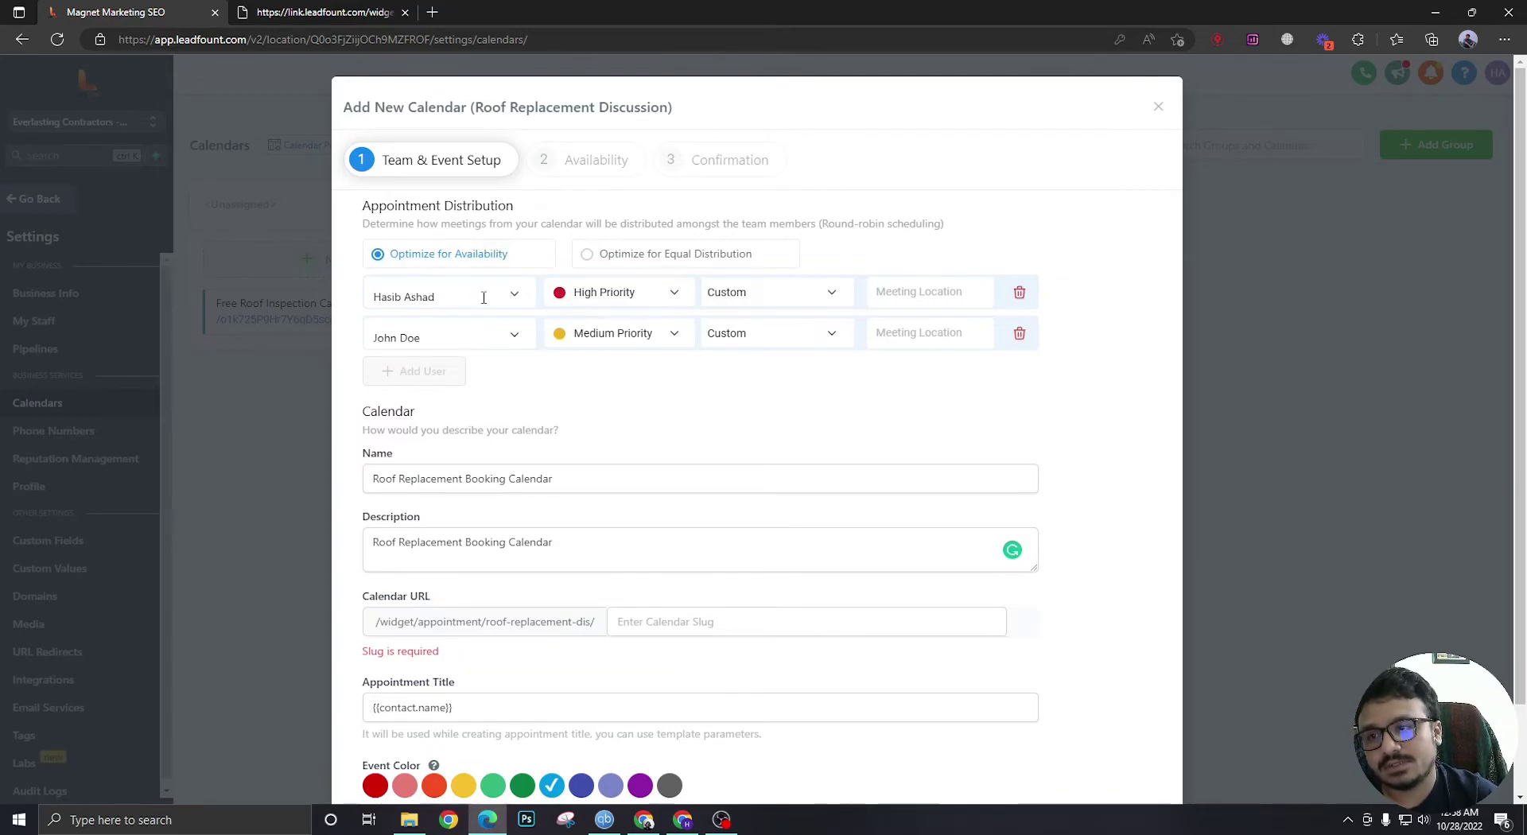
pyautogui.click(574, 340)
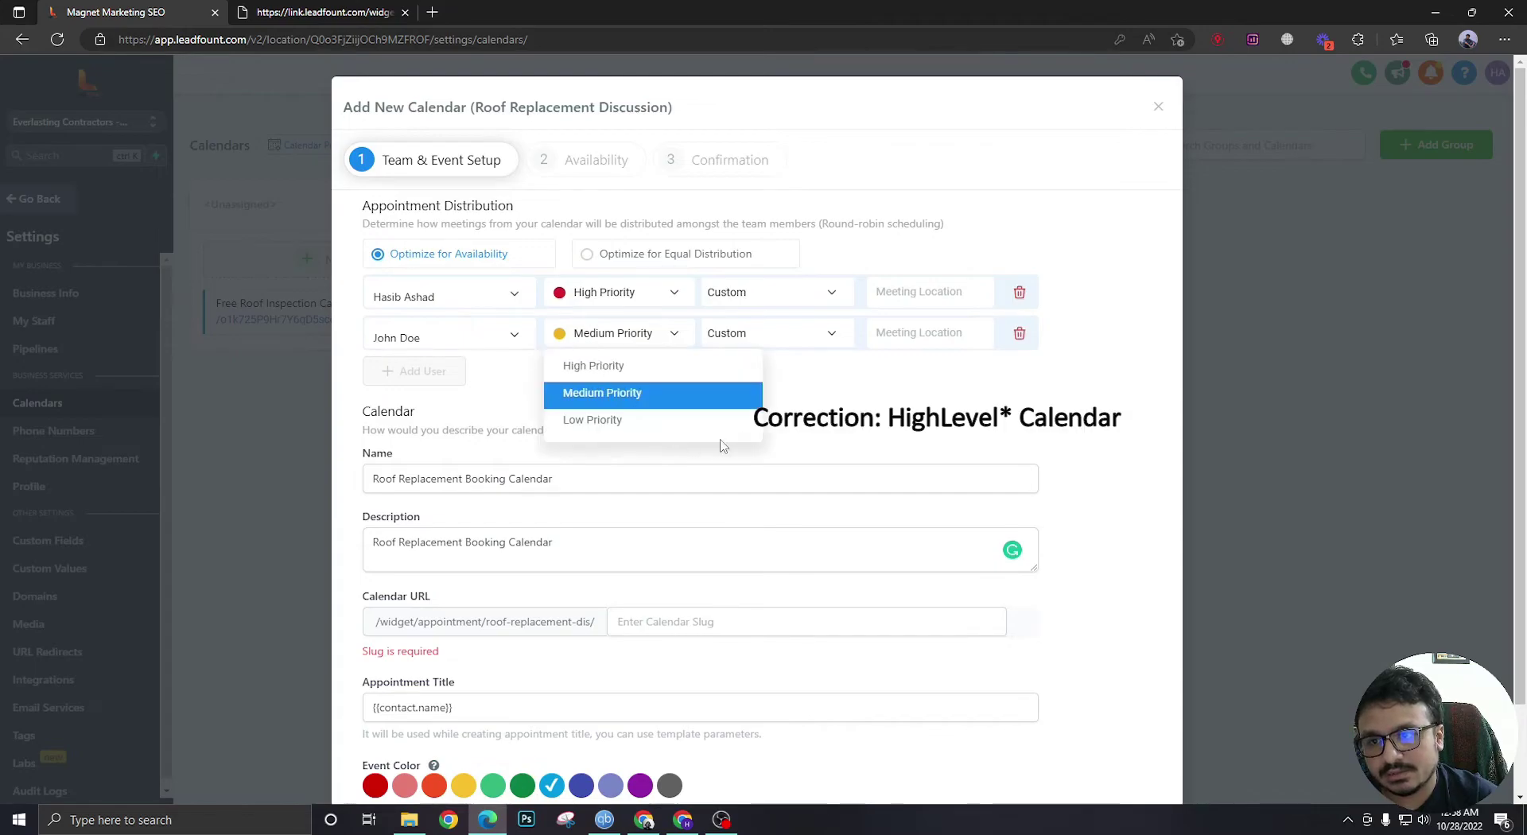
pyautogui.click(718, 389)
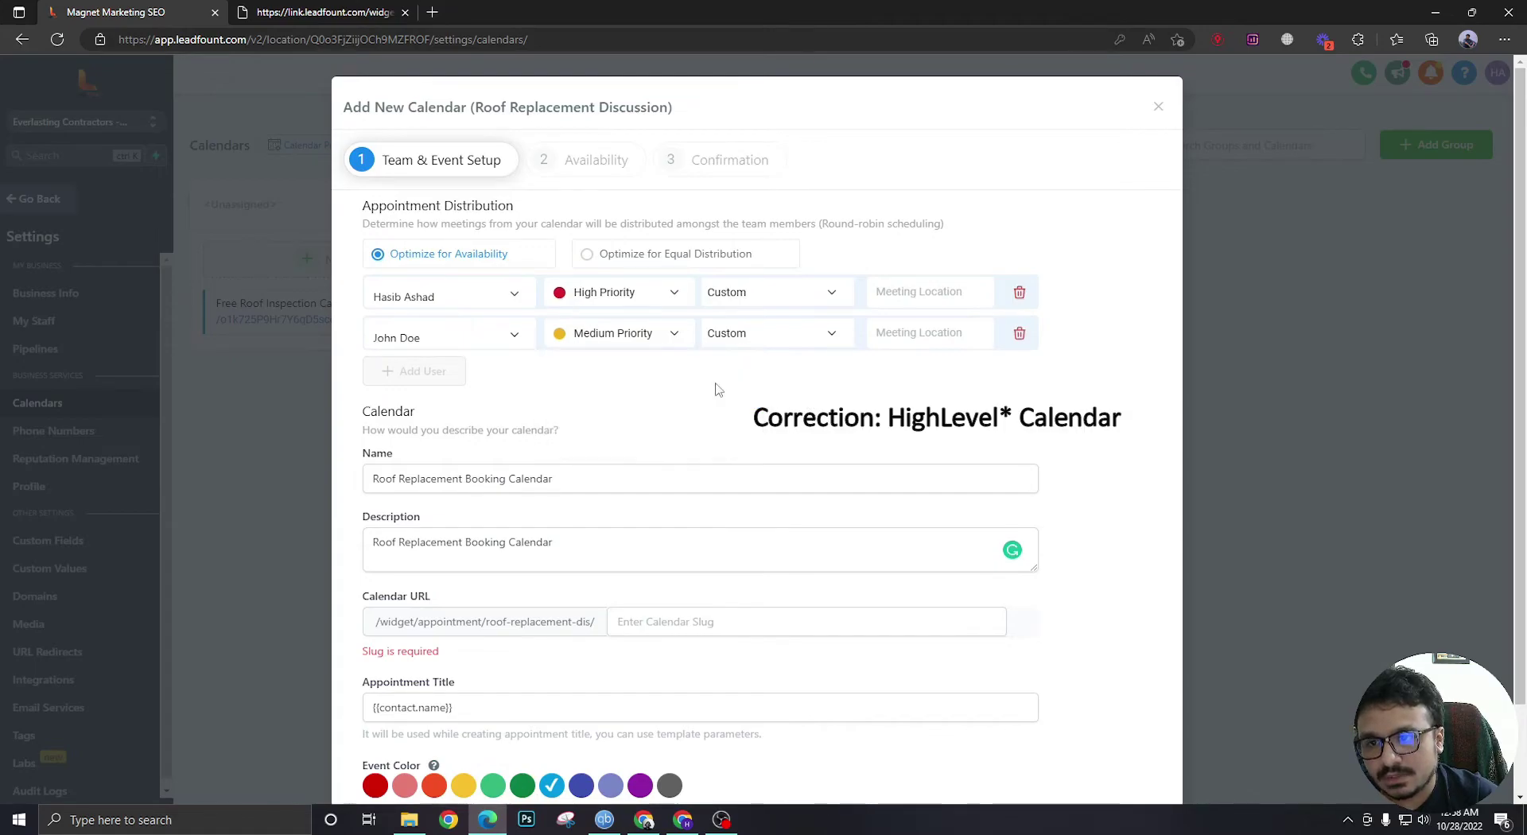
pyautogui.click(602, 294)
pyautogui.click(604, 354)
pyautogui.click(613, 337)
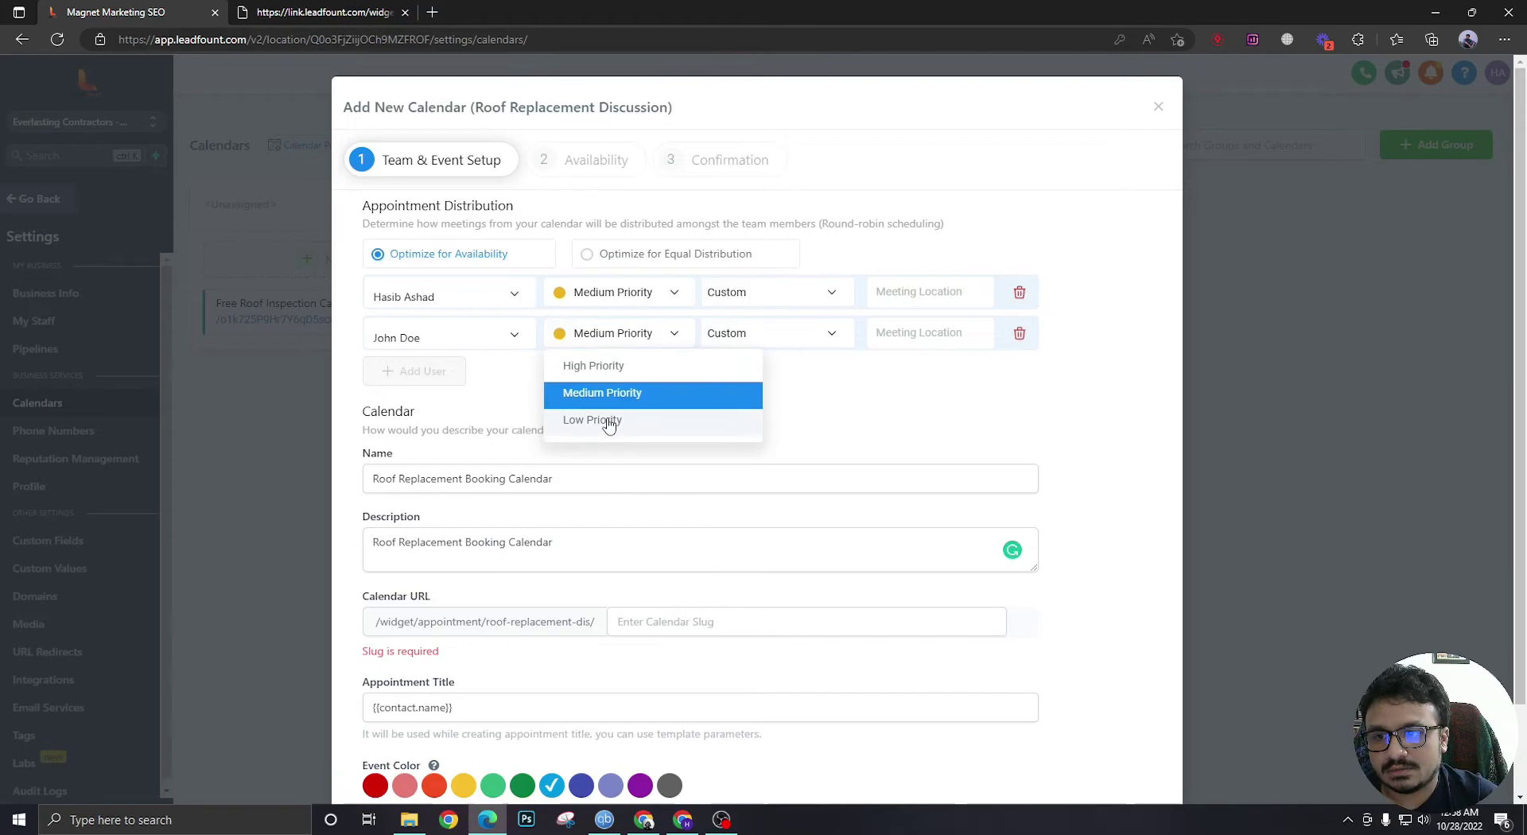
pyautogui.click(607, 419)
# Enter roof-rep as the calendar URL slug.
pyautogui.scroll(-1, 610, 438)
pyautogui.click(629, 542)
pyautogui.write('roof-rep')
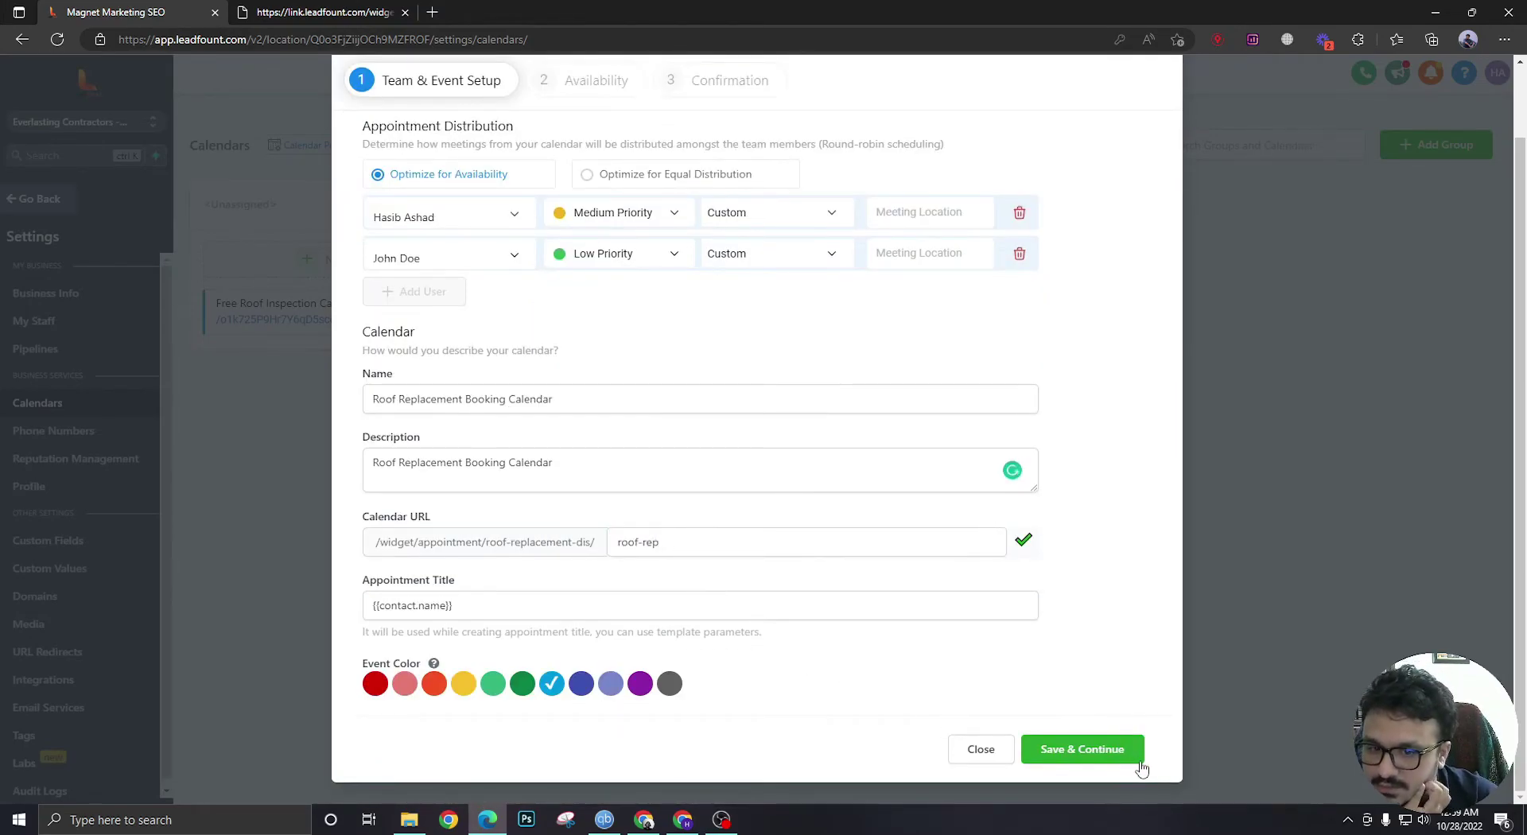
# Save team setup and default availability, then complete the calendar with default confirmation settings.
pyautogui.click(1117, 746)
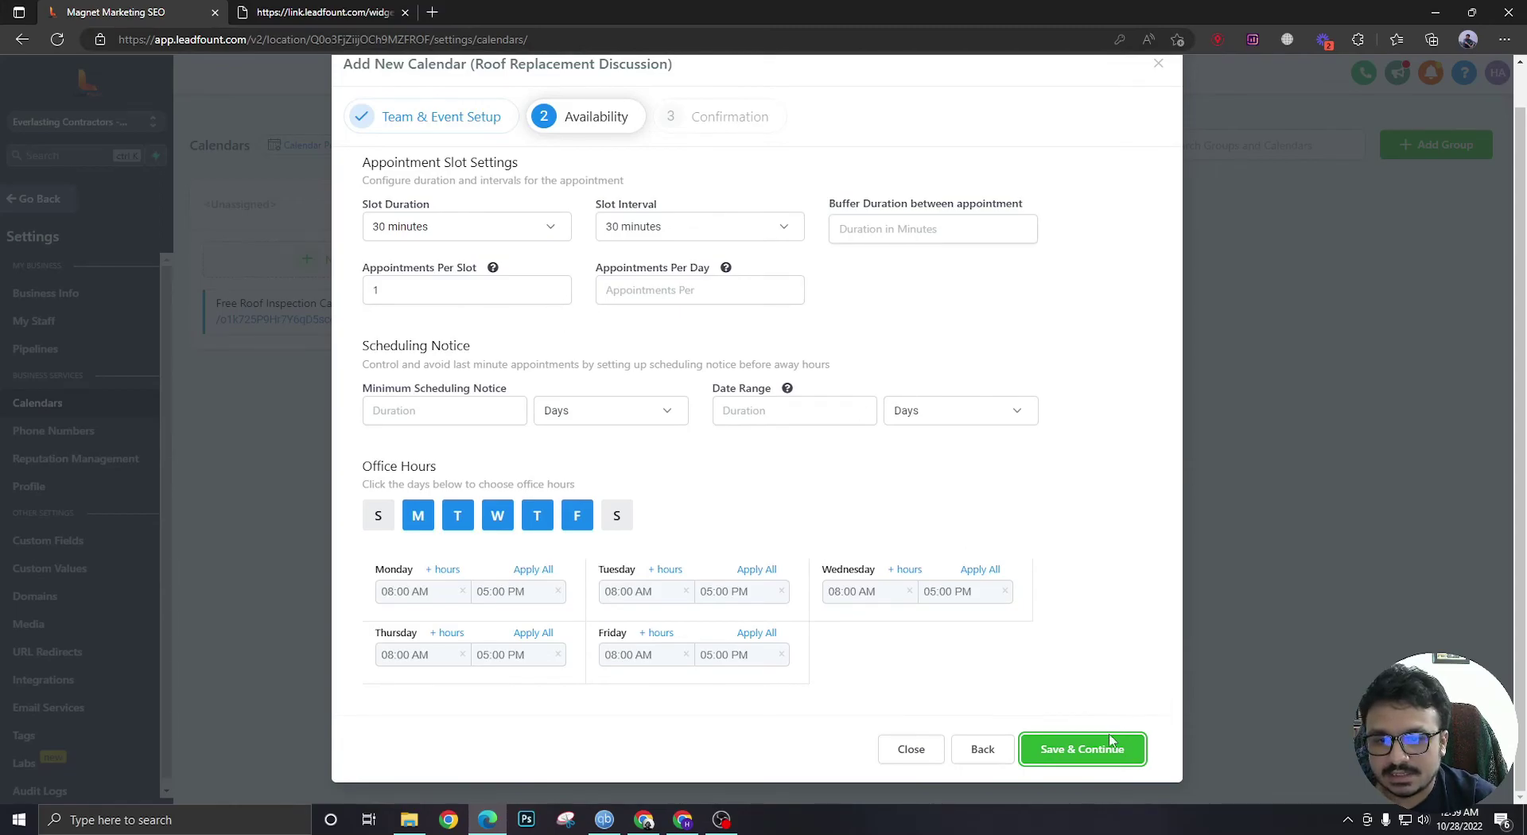
pyautogui.click(1088, 748)
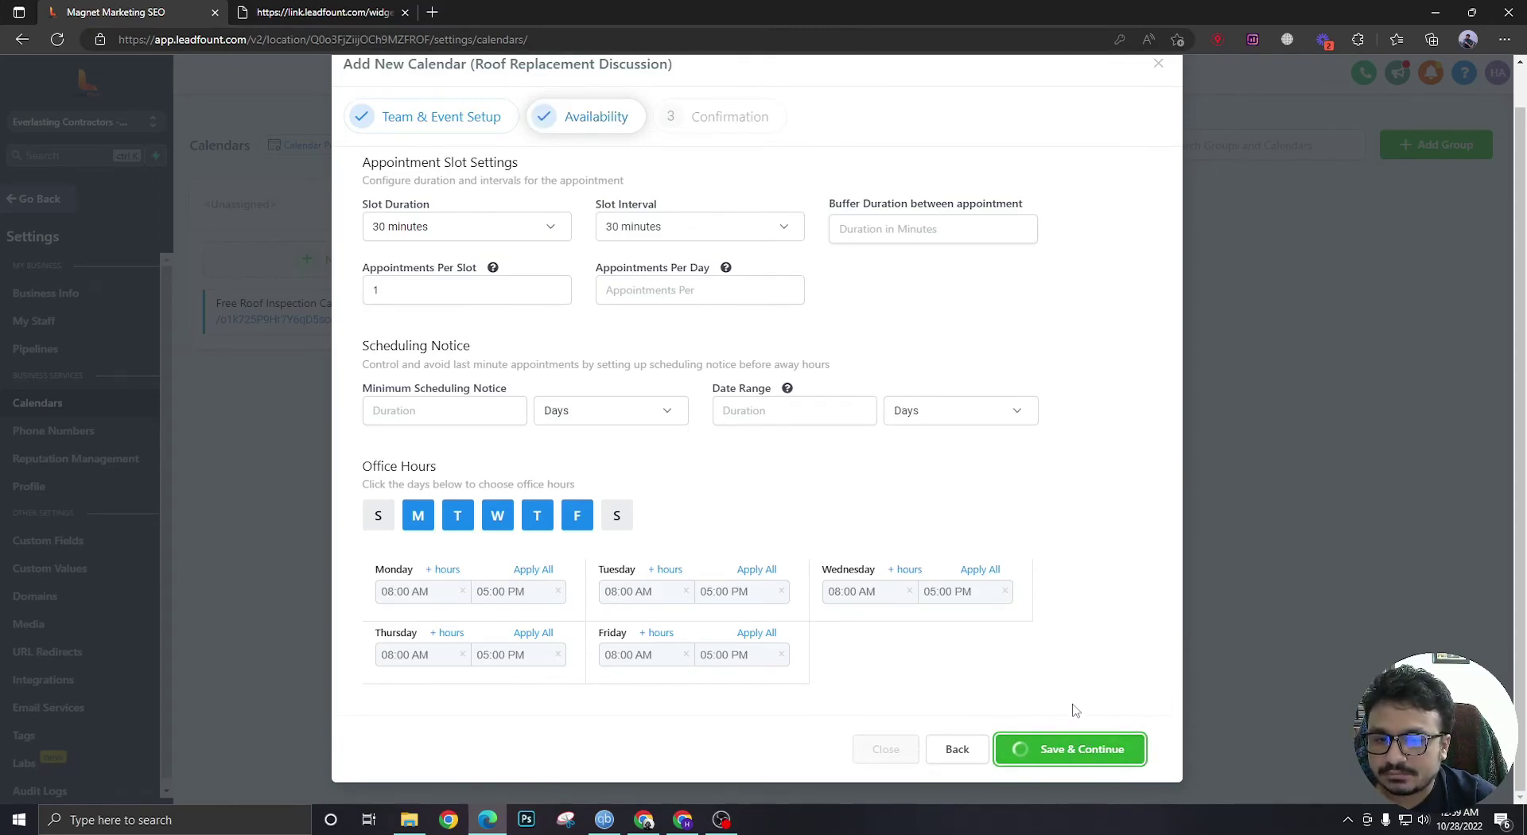
pyautogui.scroll(-5, 509, 288)
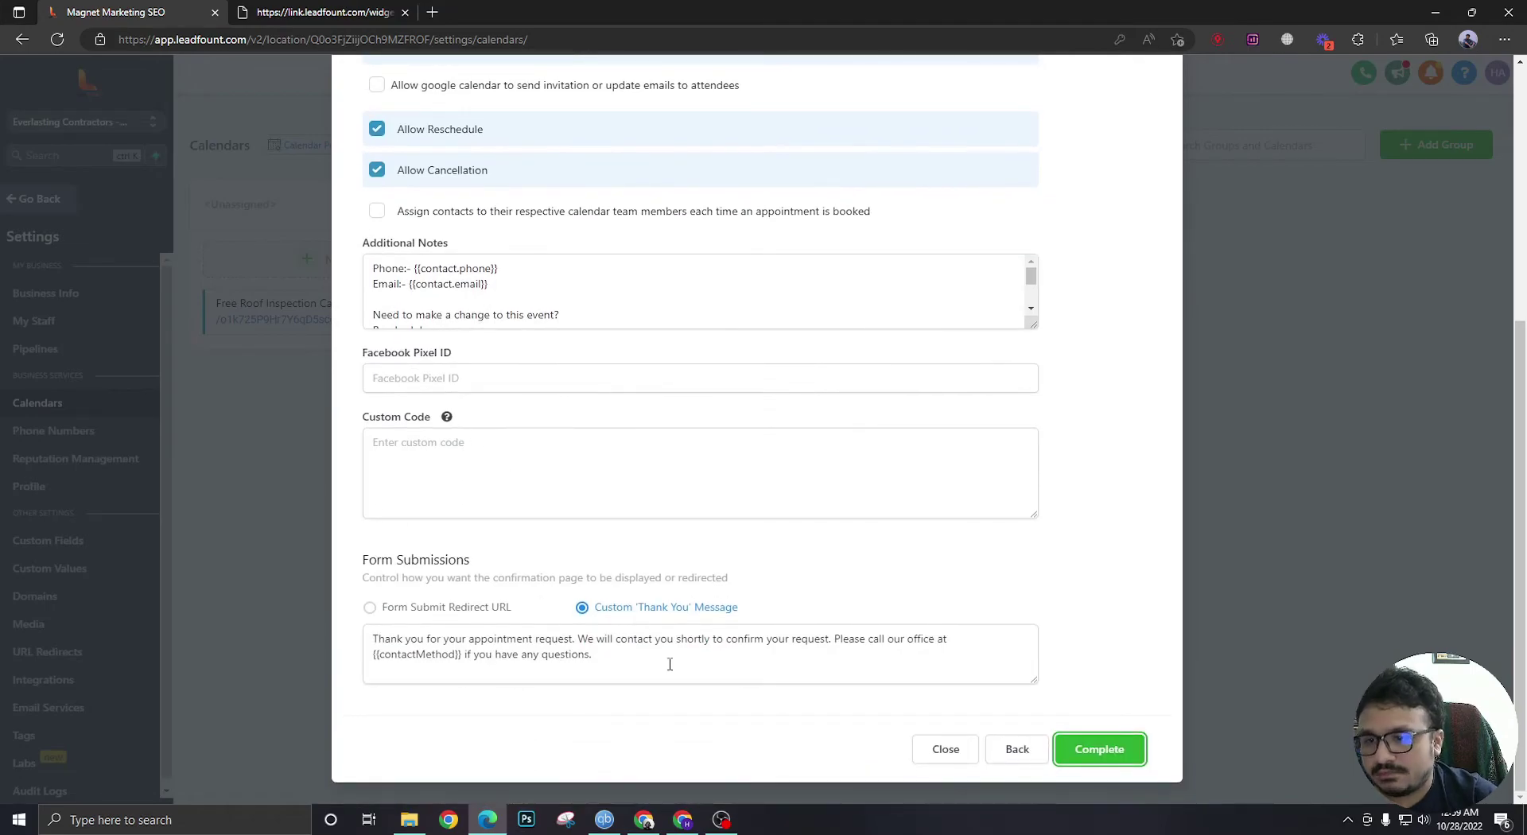
pyautogui.click(1084, 753)
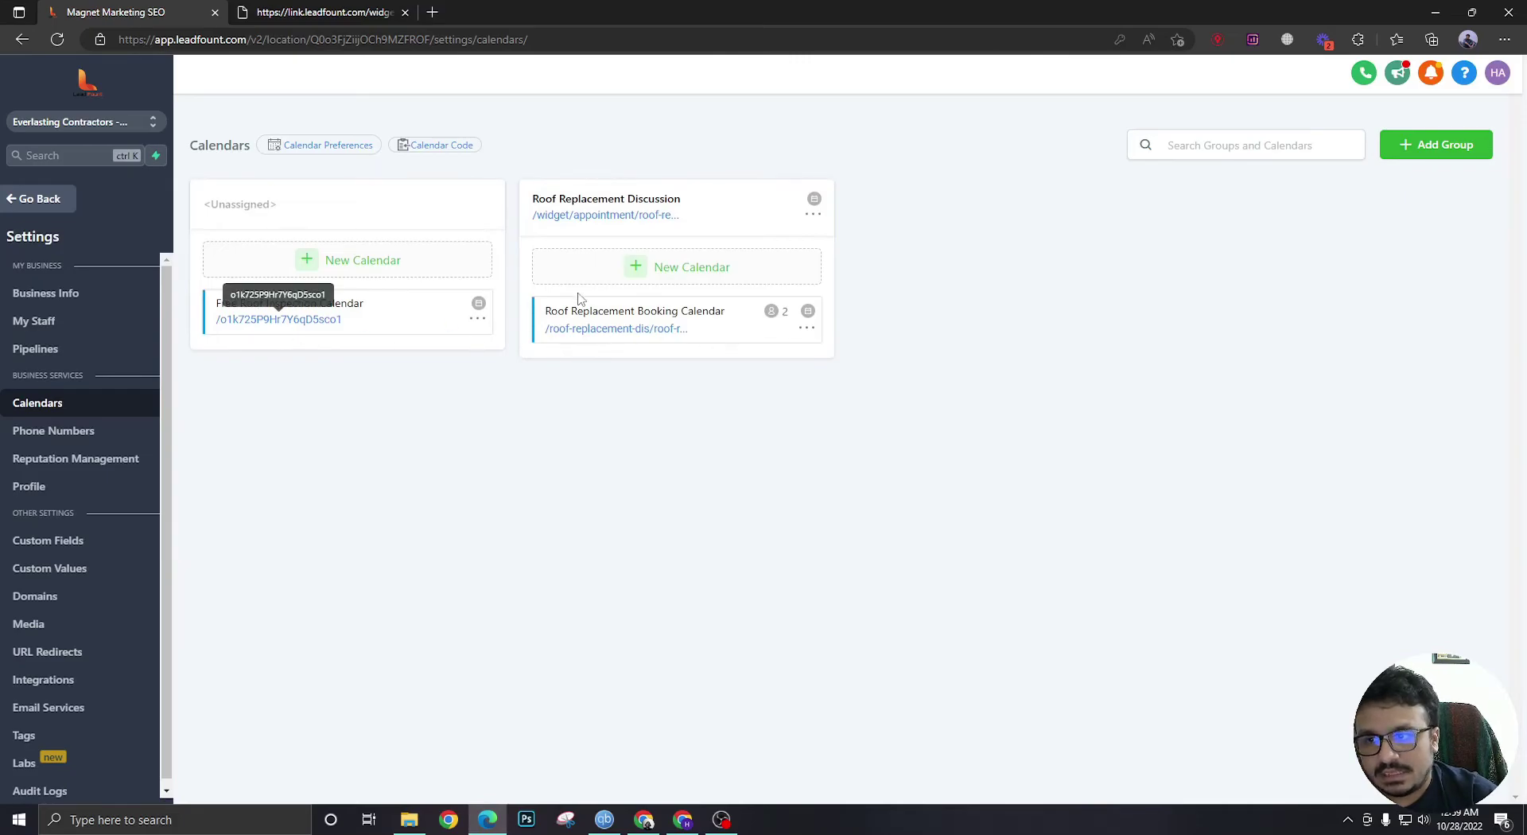
pyautogui.click(809, 328)
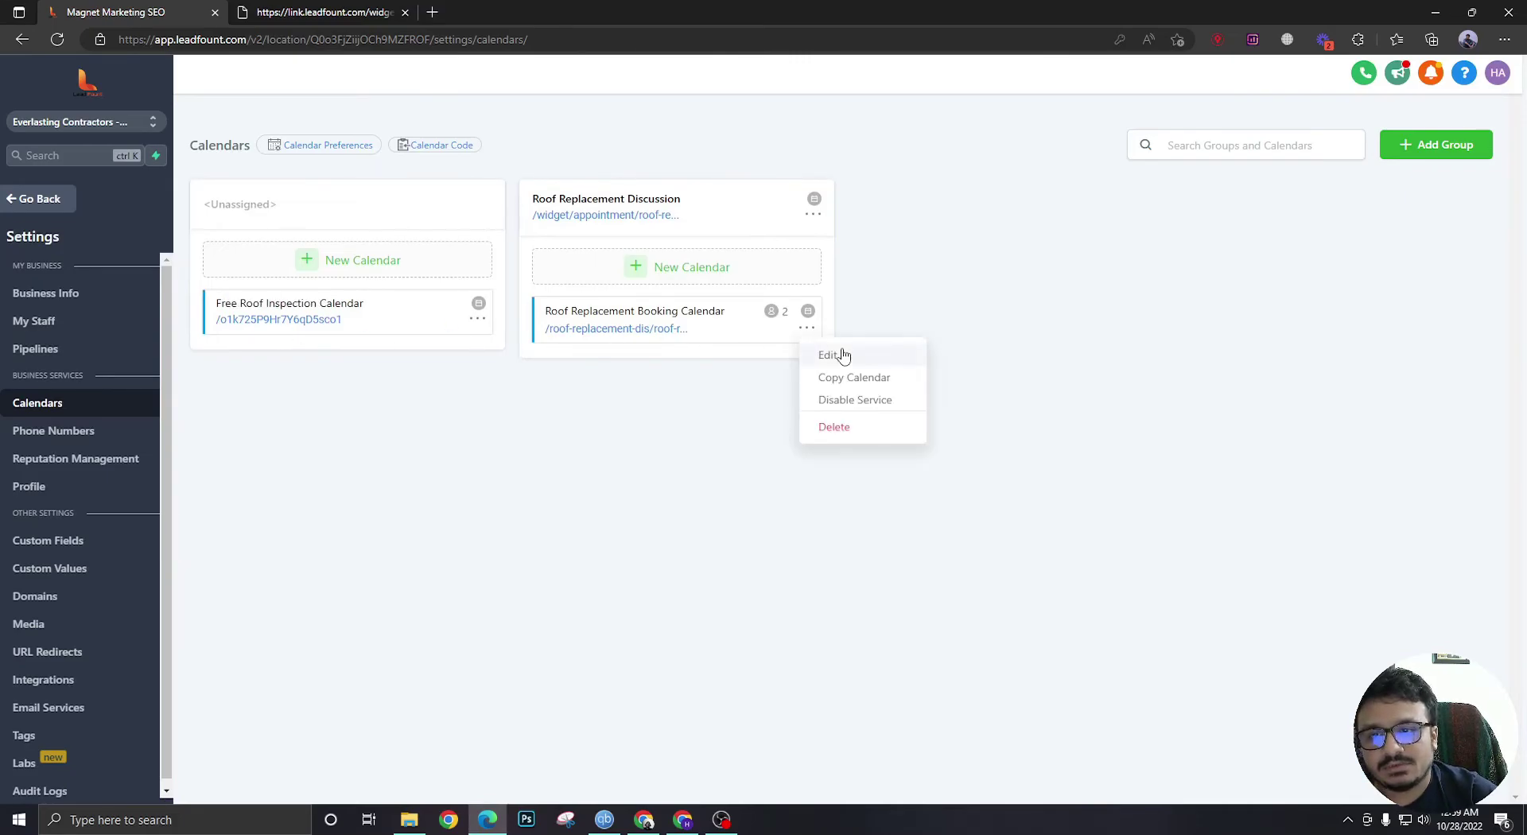
pyautogui.click(830, 354)
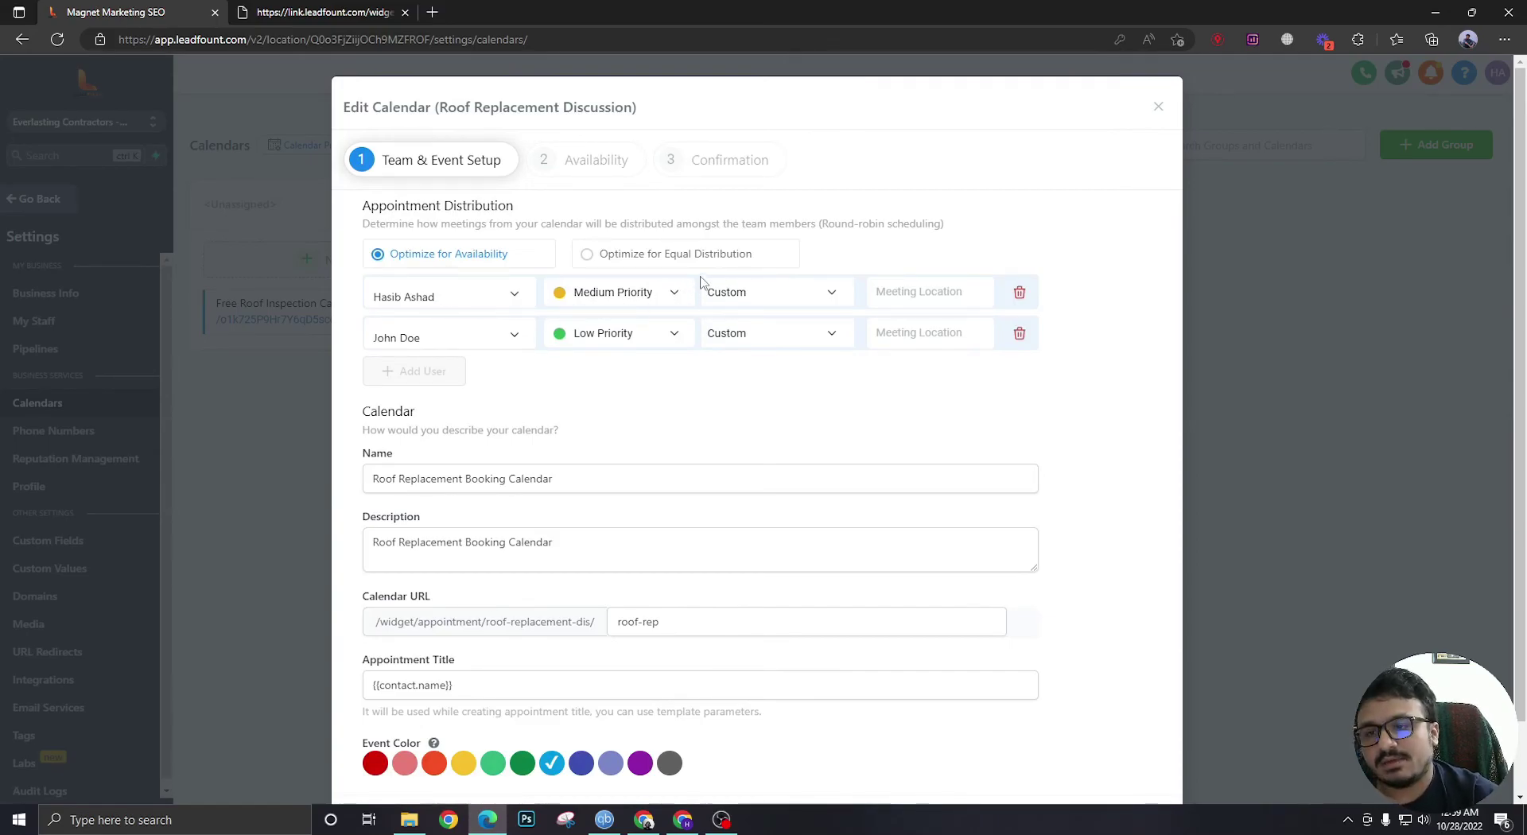
pyautogui.click(1158, 107)
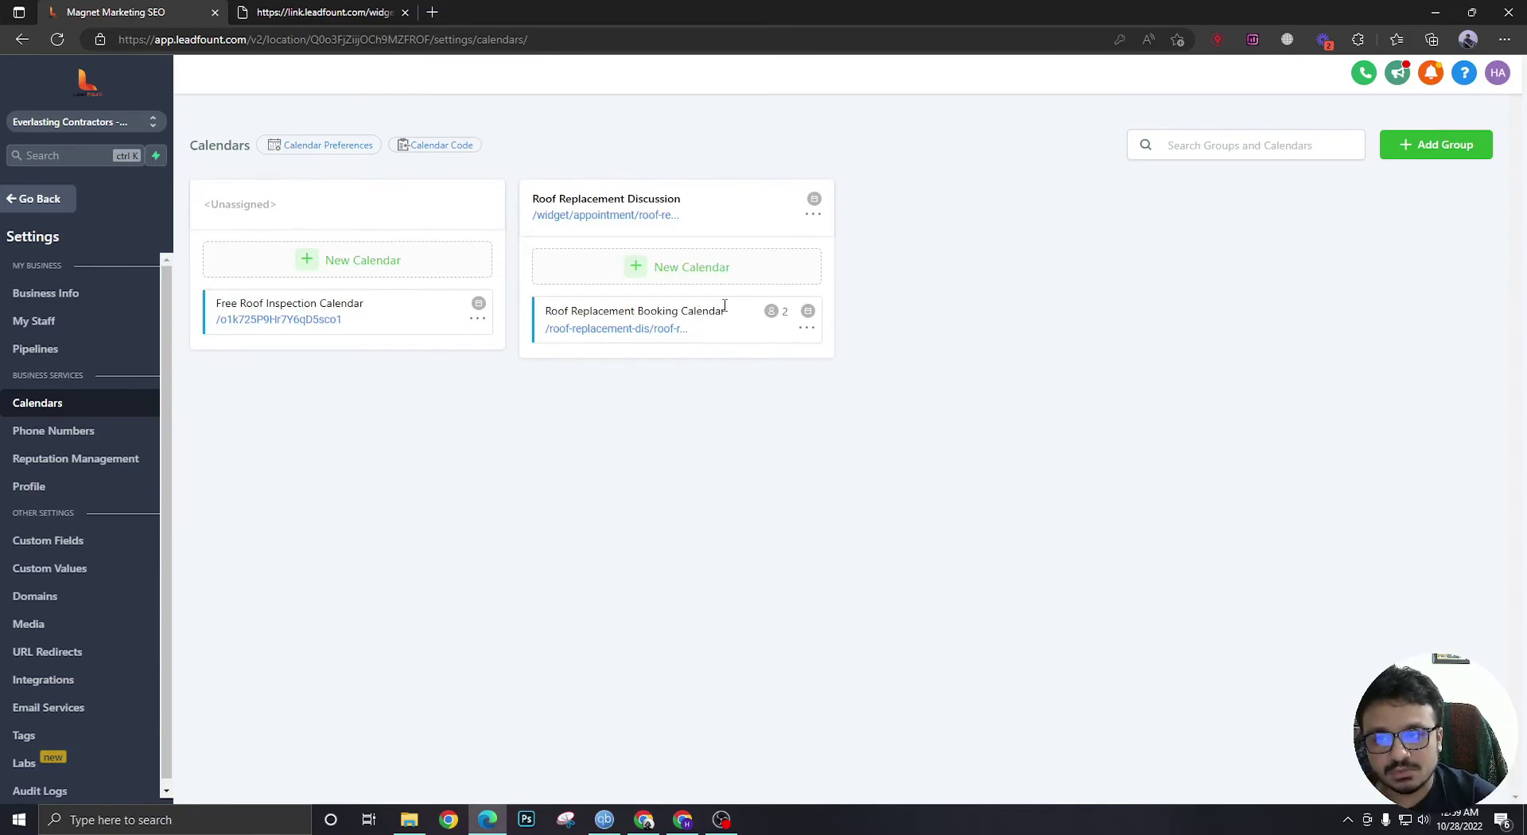
pyautogui.click(806, 328)
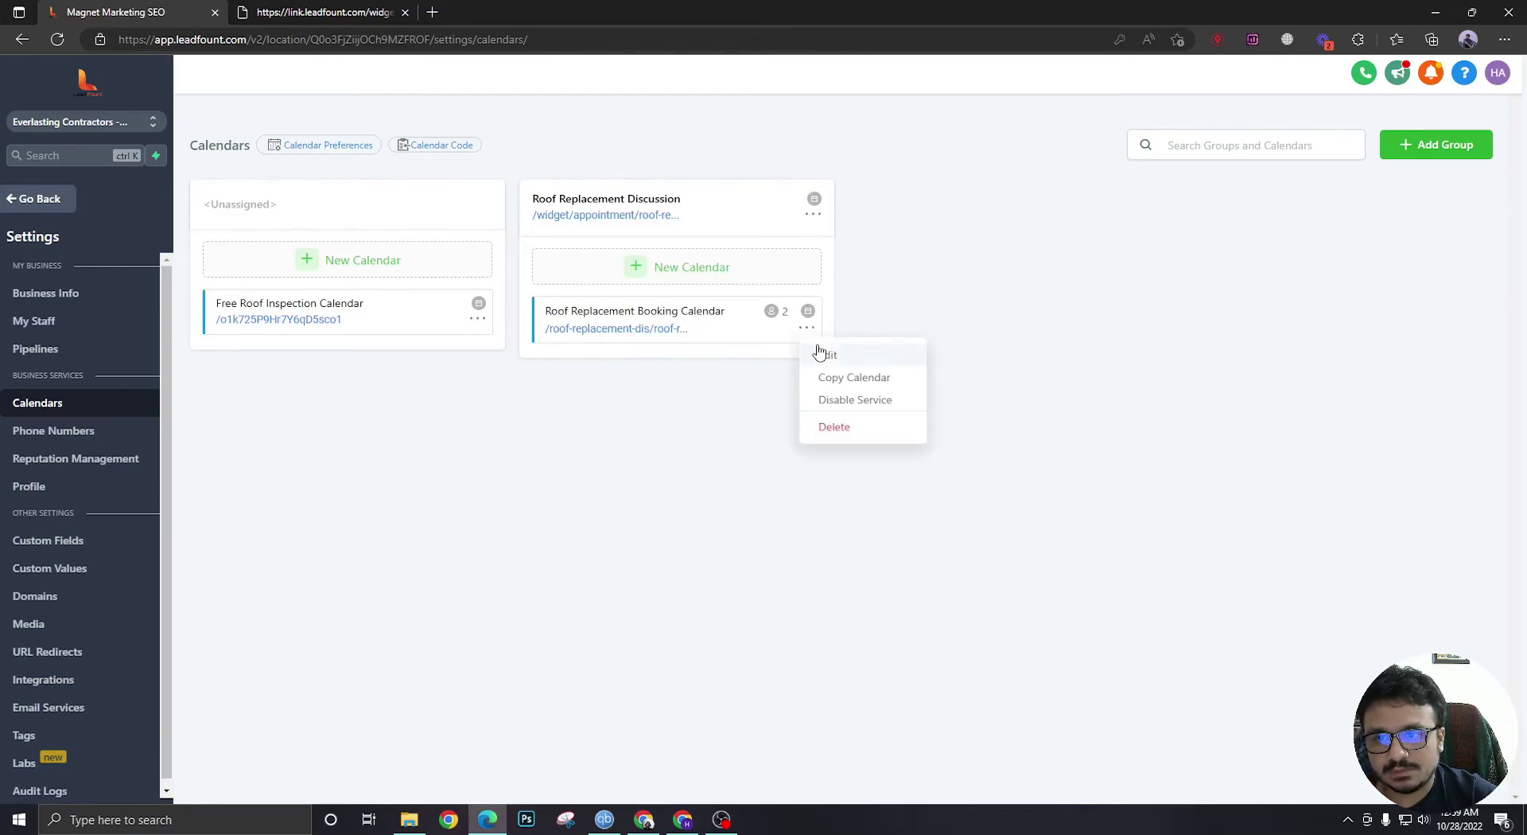
pyautogui.click(824, 355)
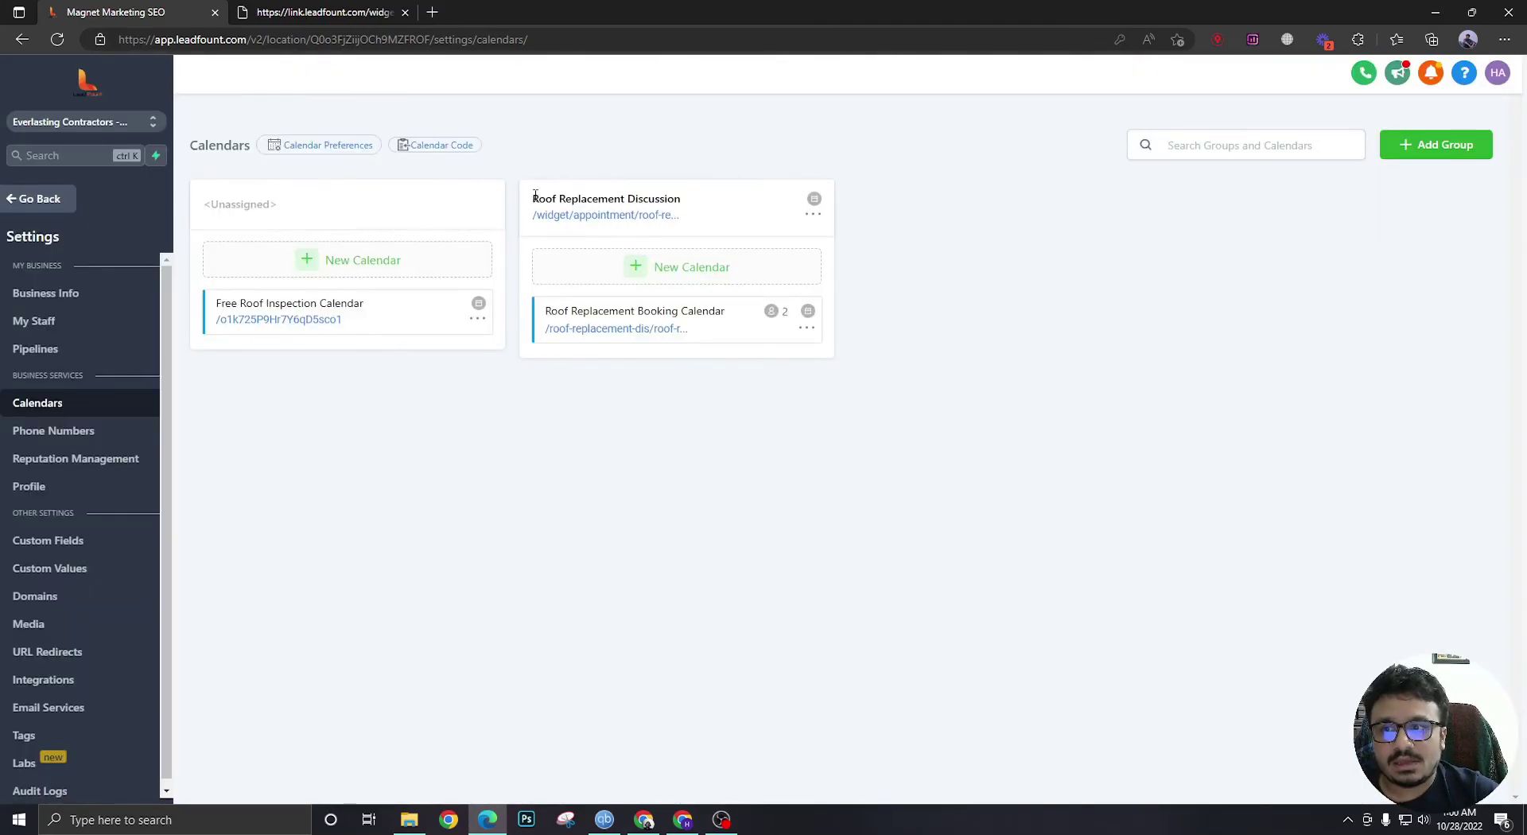
pyautogui.moveTo(532, 199); pyautogui.dragTo(676, 203)
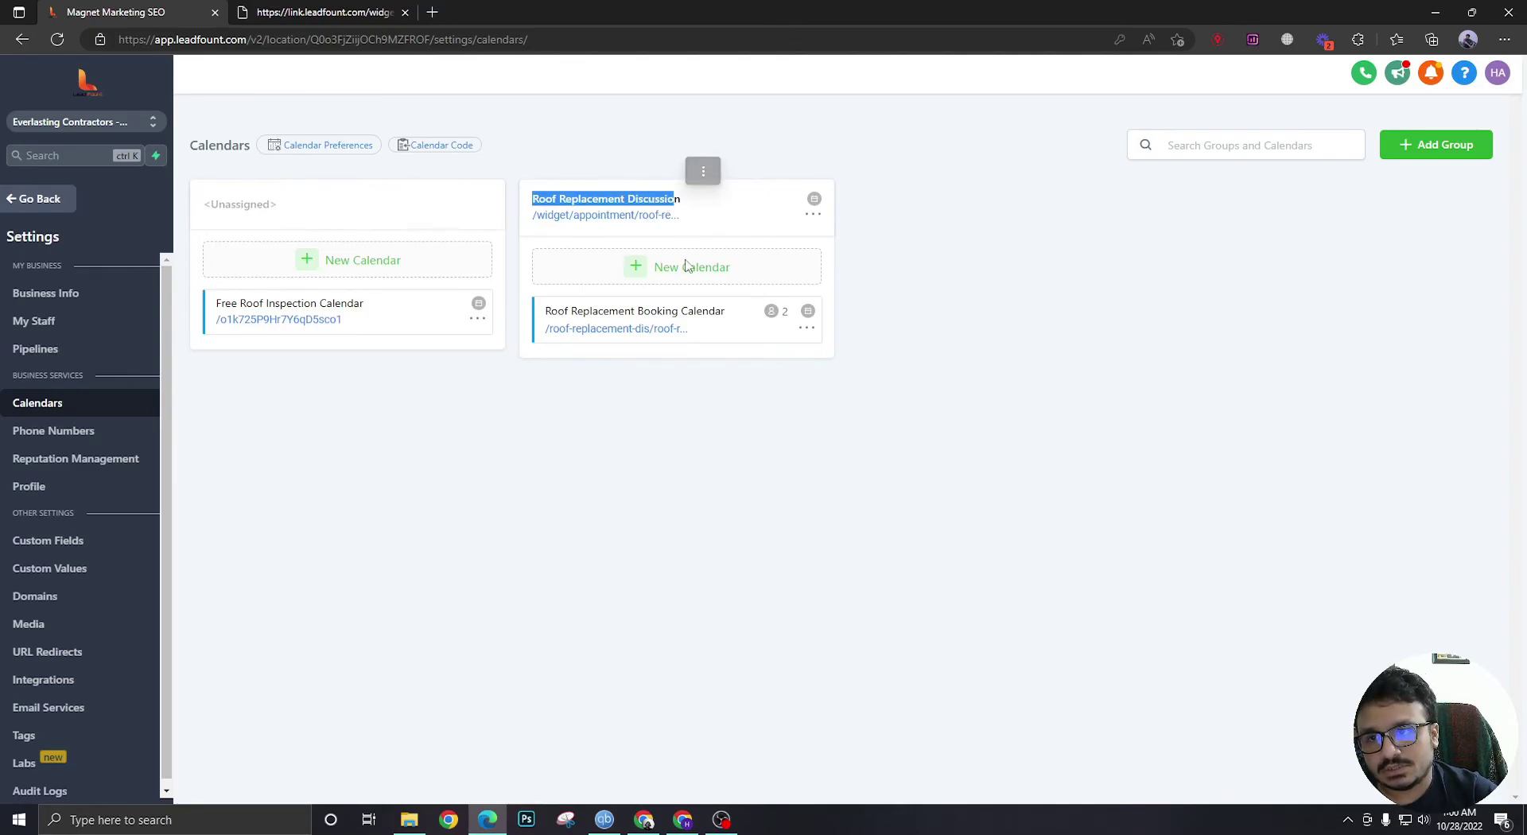
pyautogui.click(872, 242)
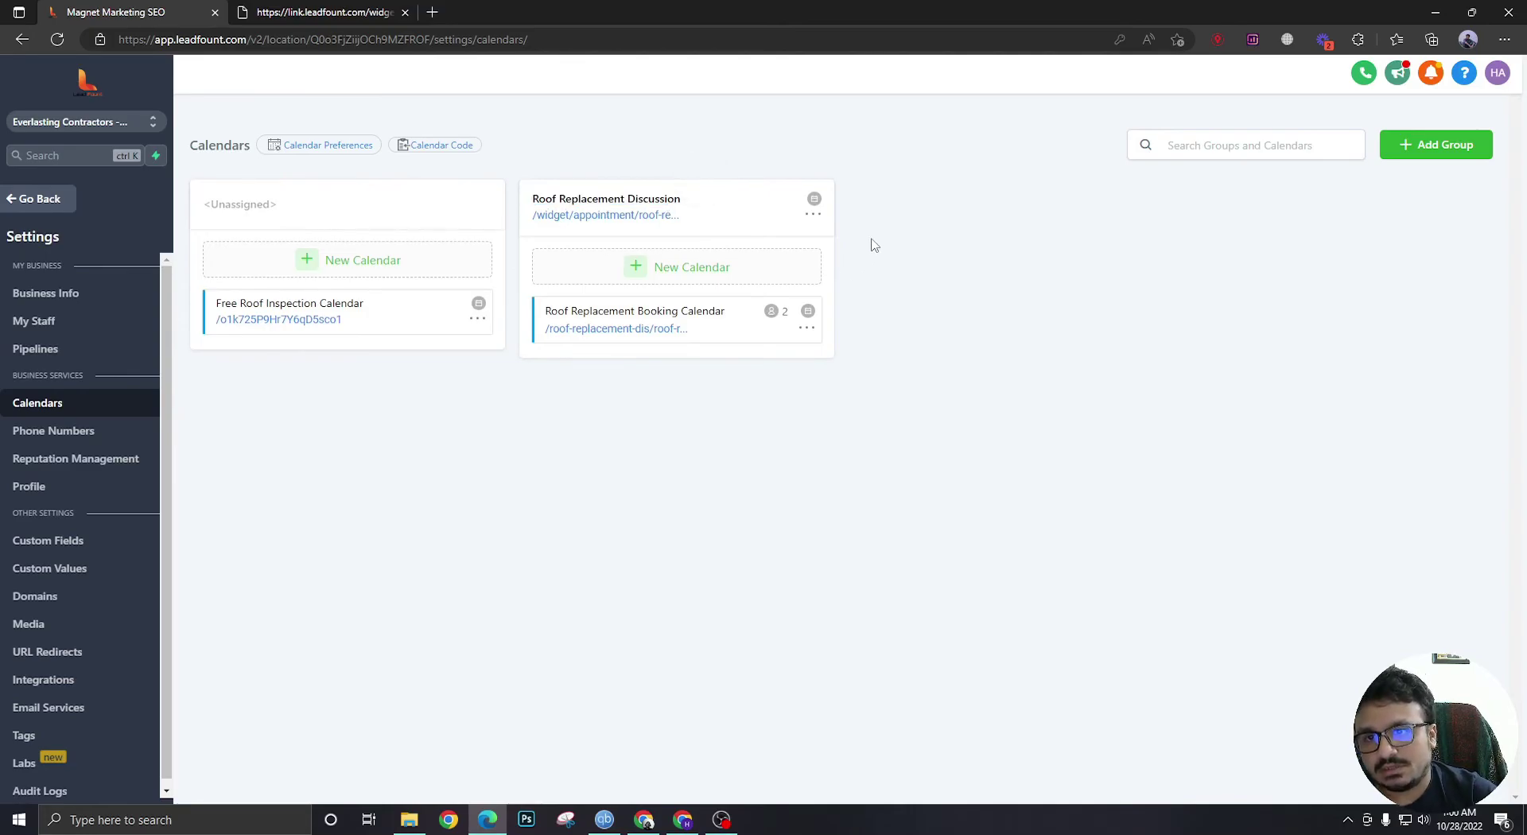
# Open the Roof Replacement Booking Calendar for editing from its card menu.
pyautogui.click(806, 329)
pyautogui.click(821, 351)
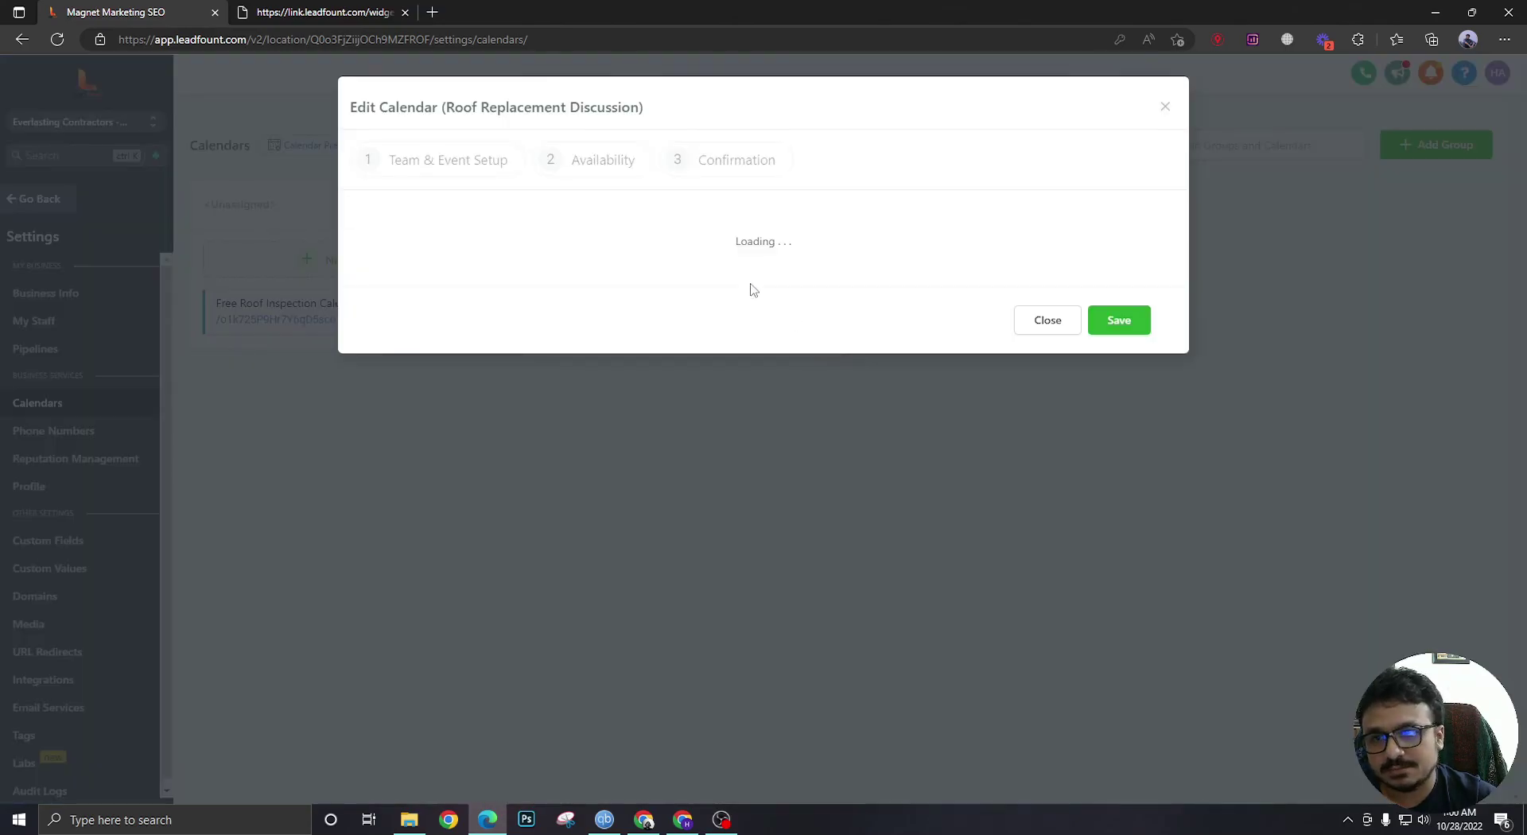